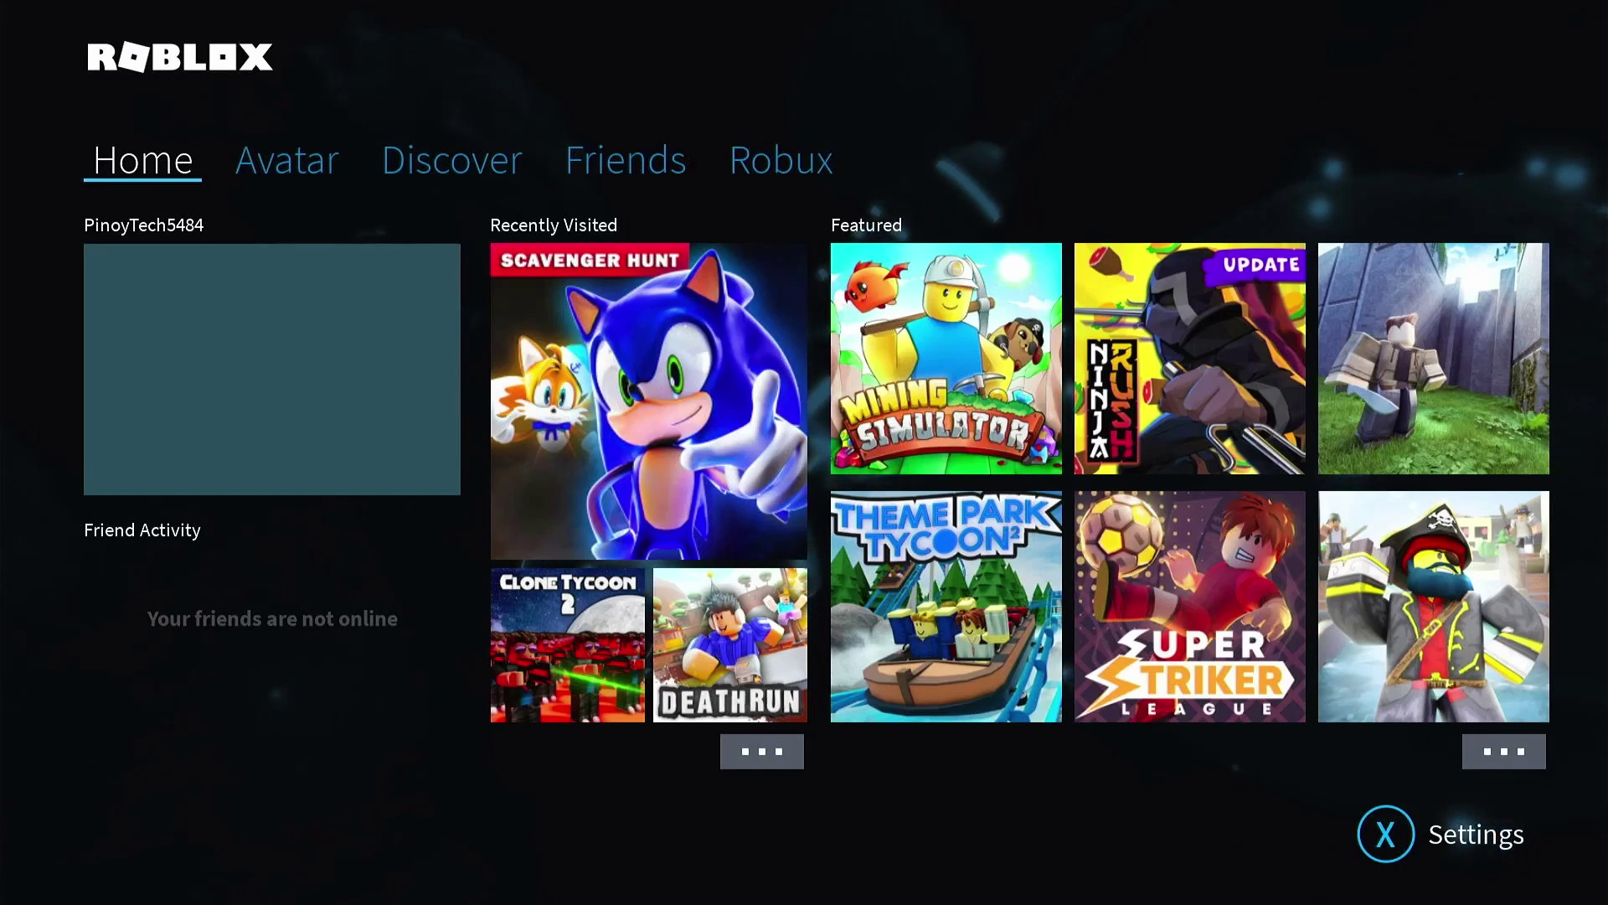
Browse Roblox's avatars and featured games, viewing The Labyrinth's details before returning home
{"action": "key", "text": "Right"}
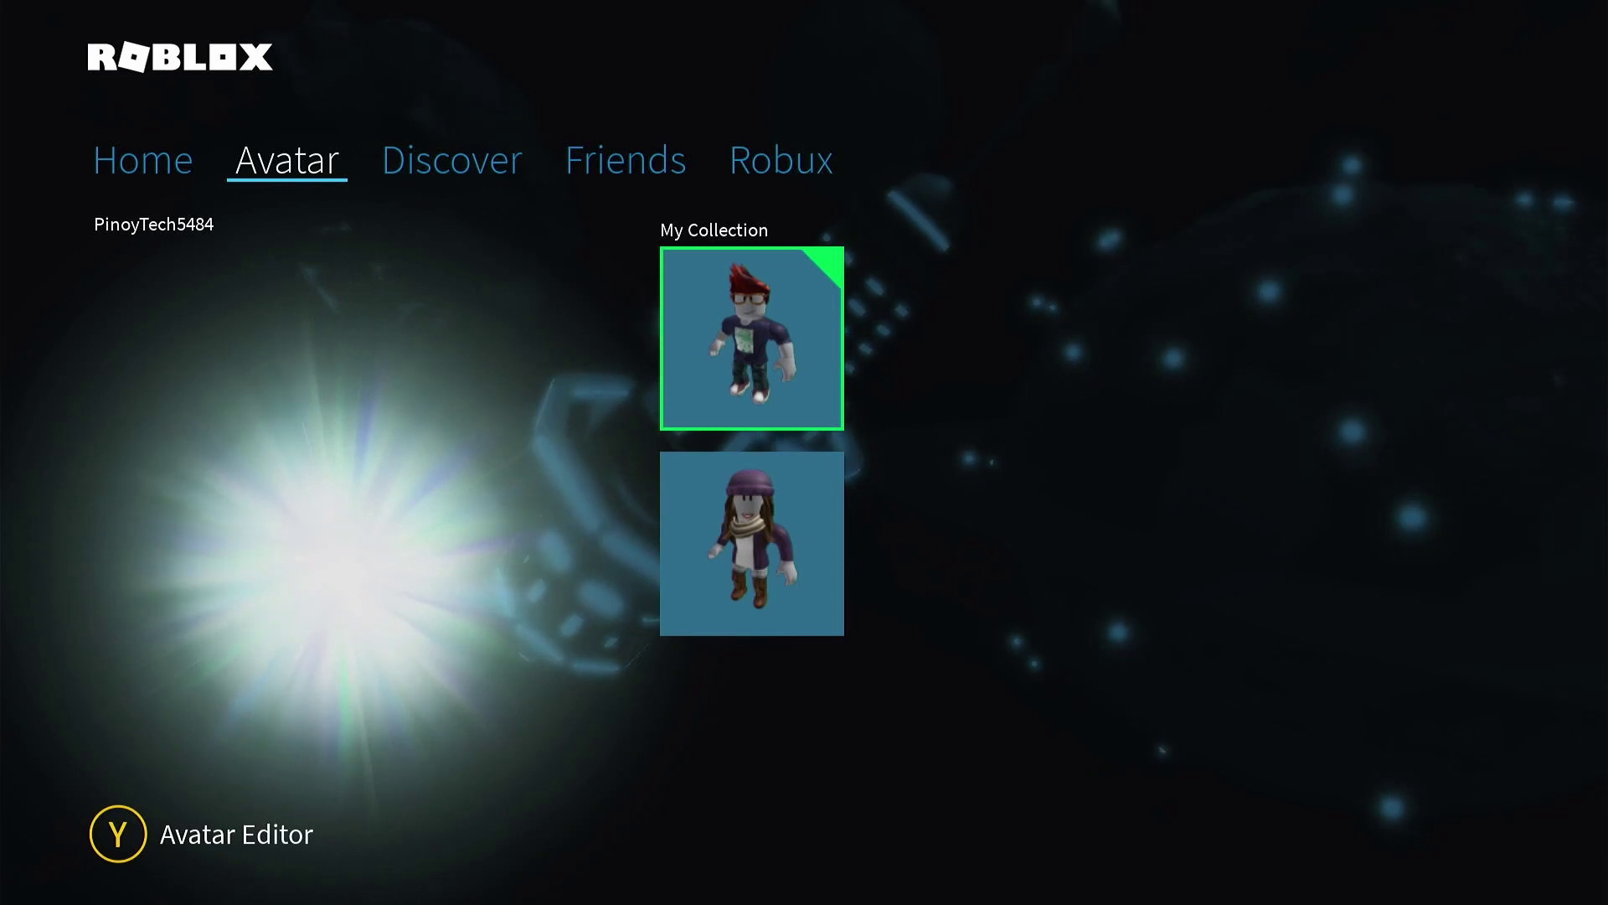
{"action": "key", "text": "Left"}
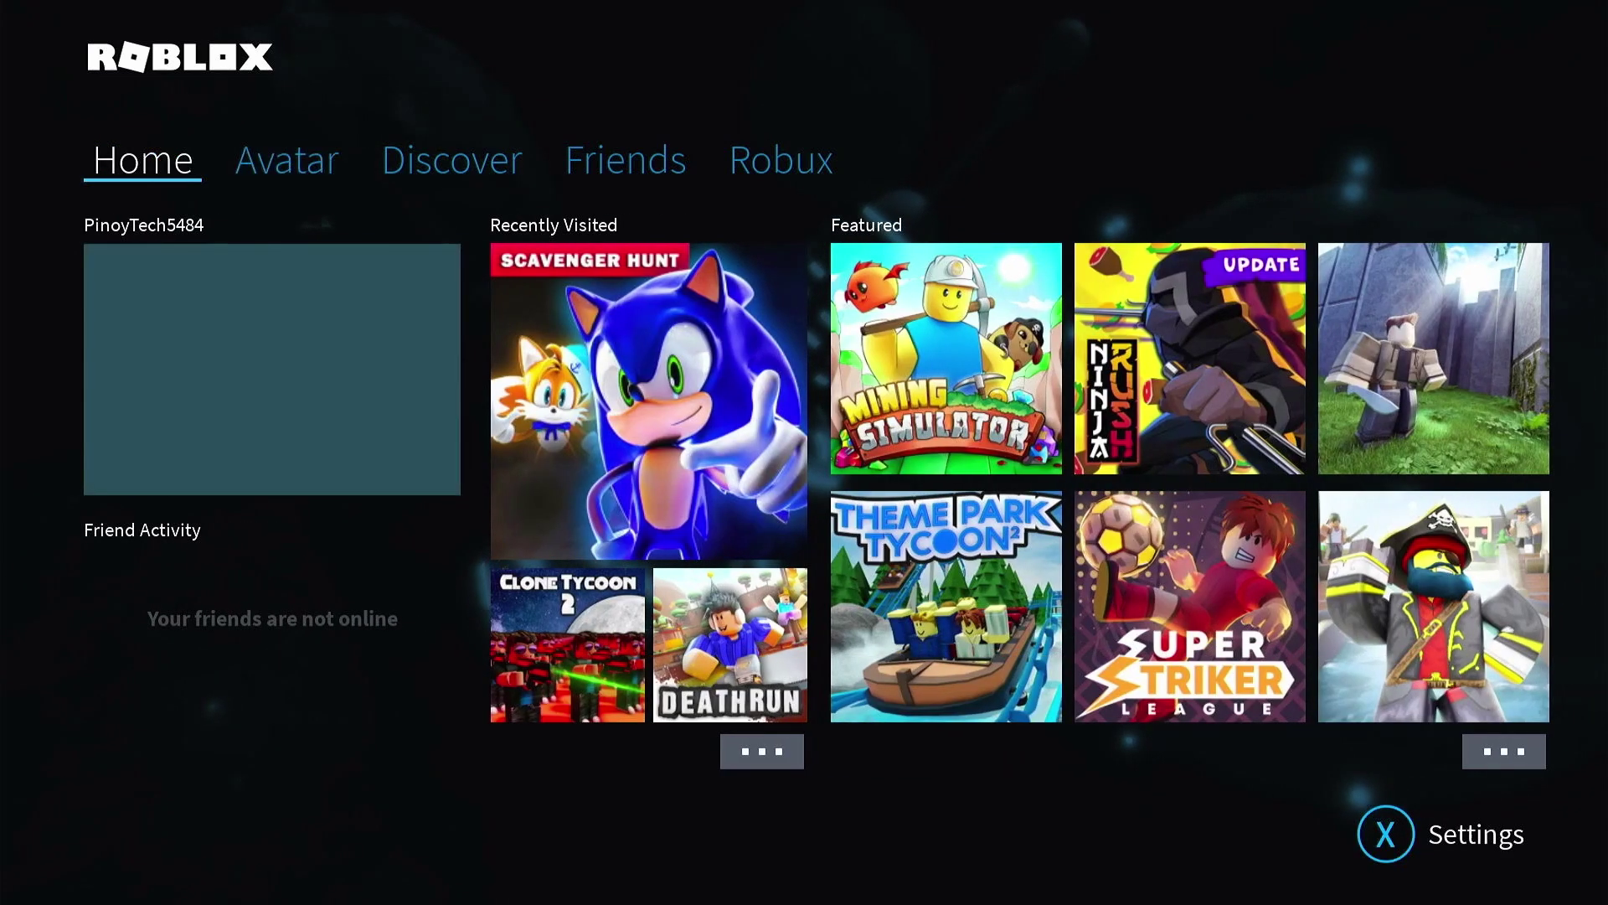
{"action": "key", "text": "Down"}
{"action": "key", "text": "Right"}
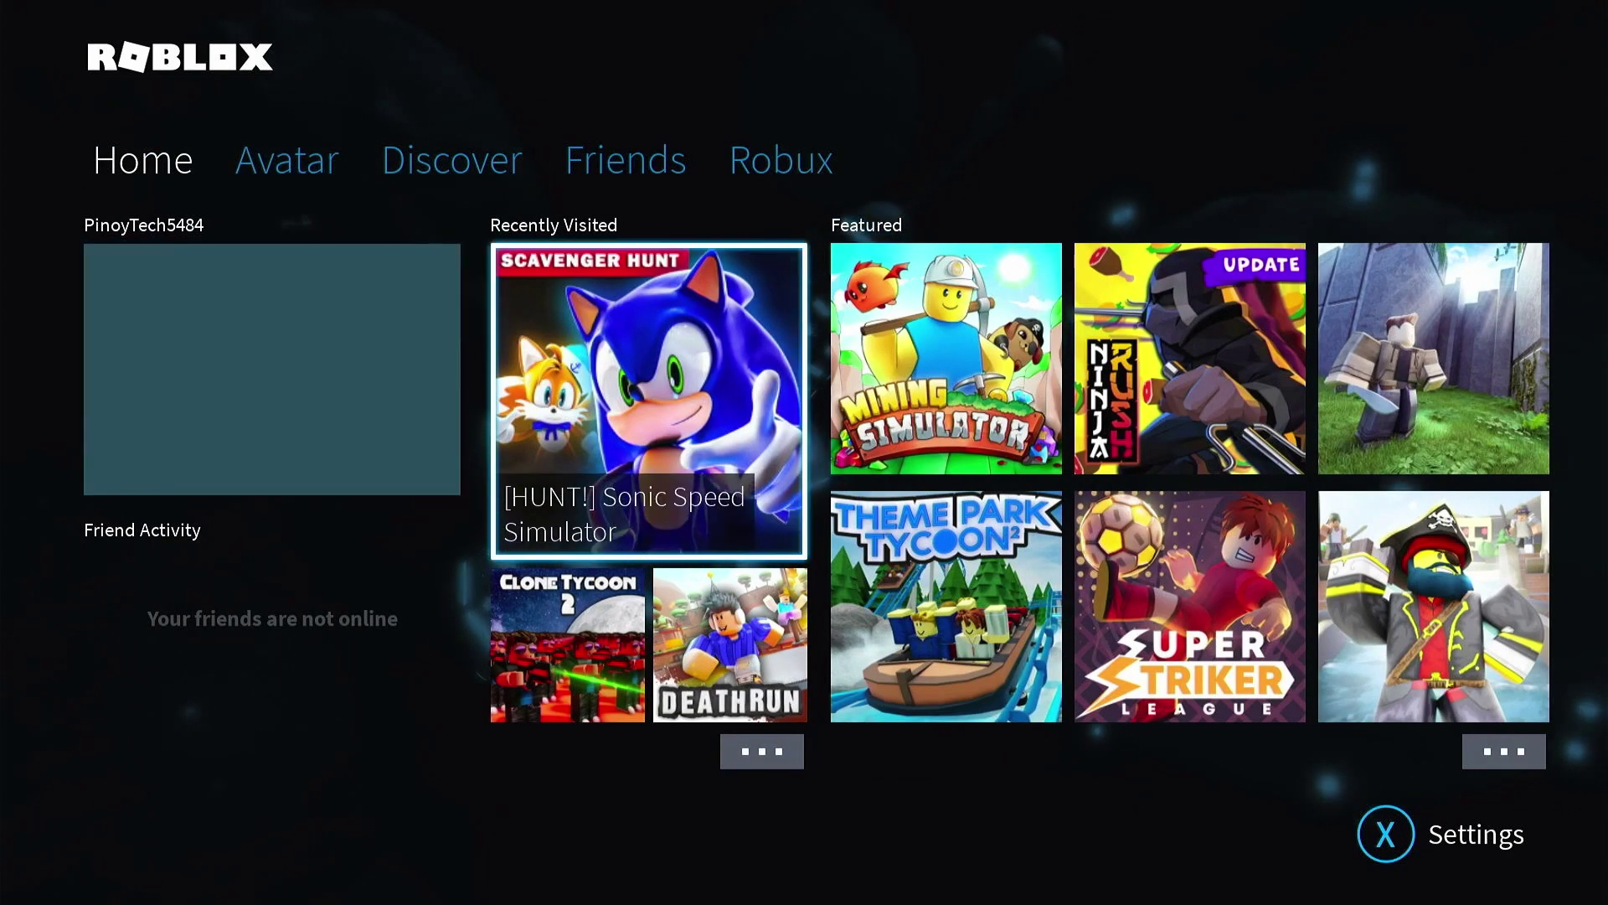
{"action": "key", "text": "Right"}
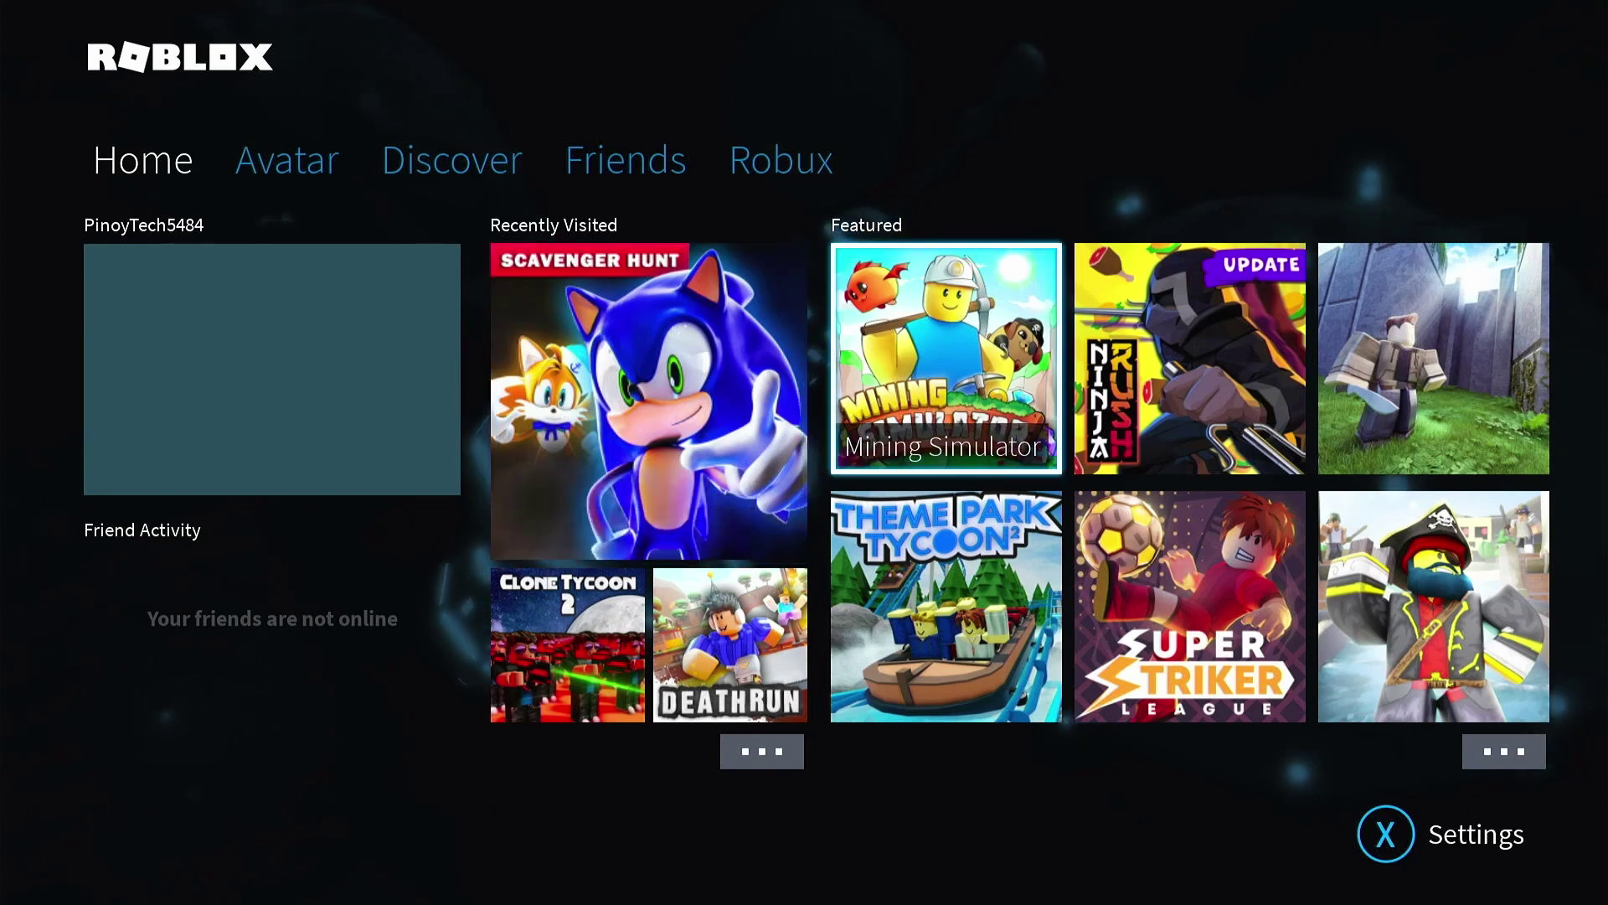
{"action": "key", "text": "Down"}
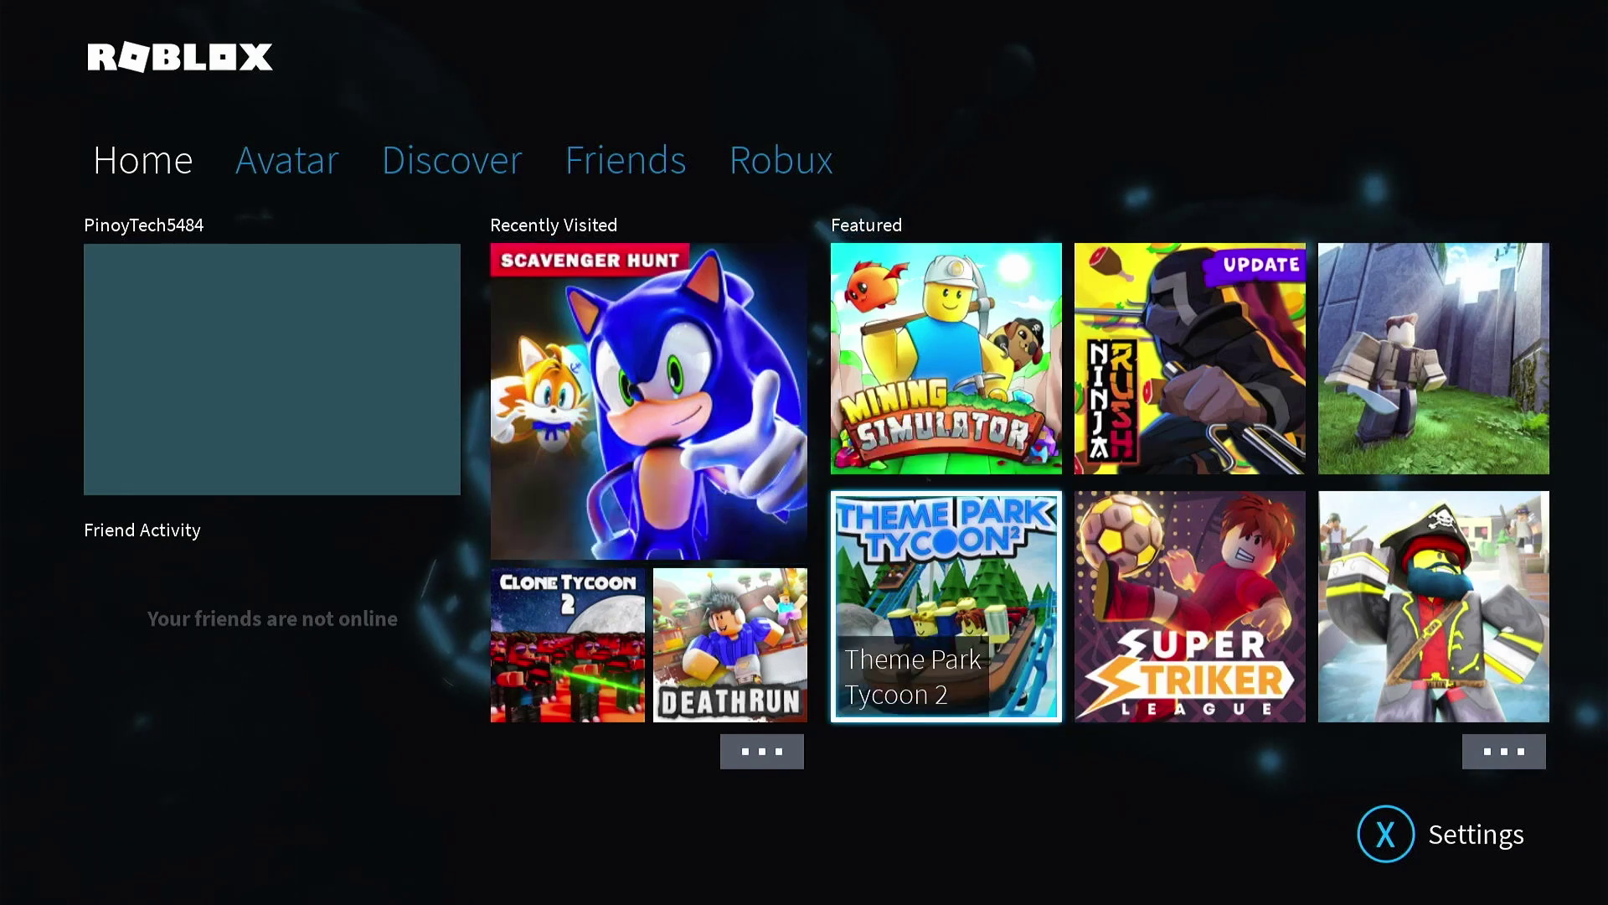
{"action": "key", "text": "Right"}
{"action": "key", "text": "Right"}
{"action": "key", "text": "Up"}
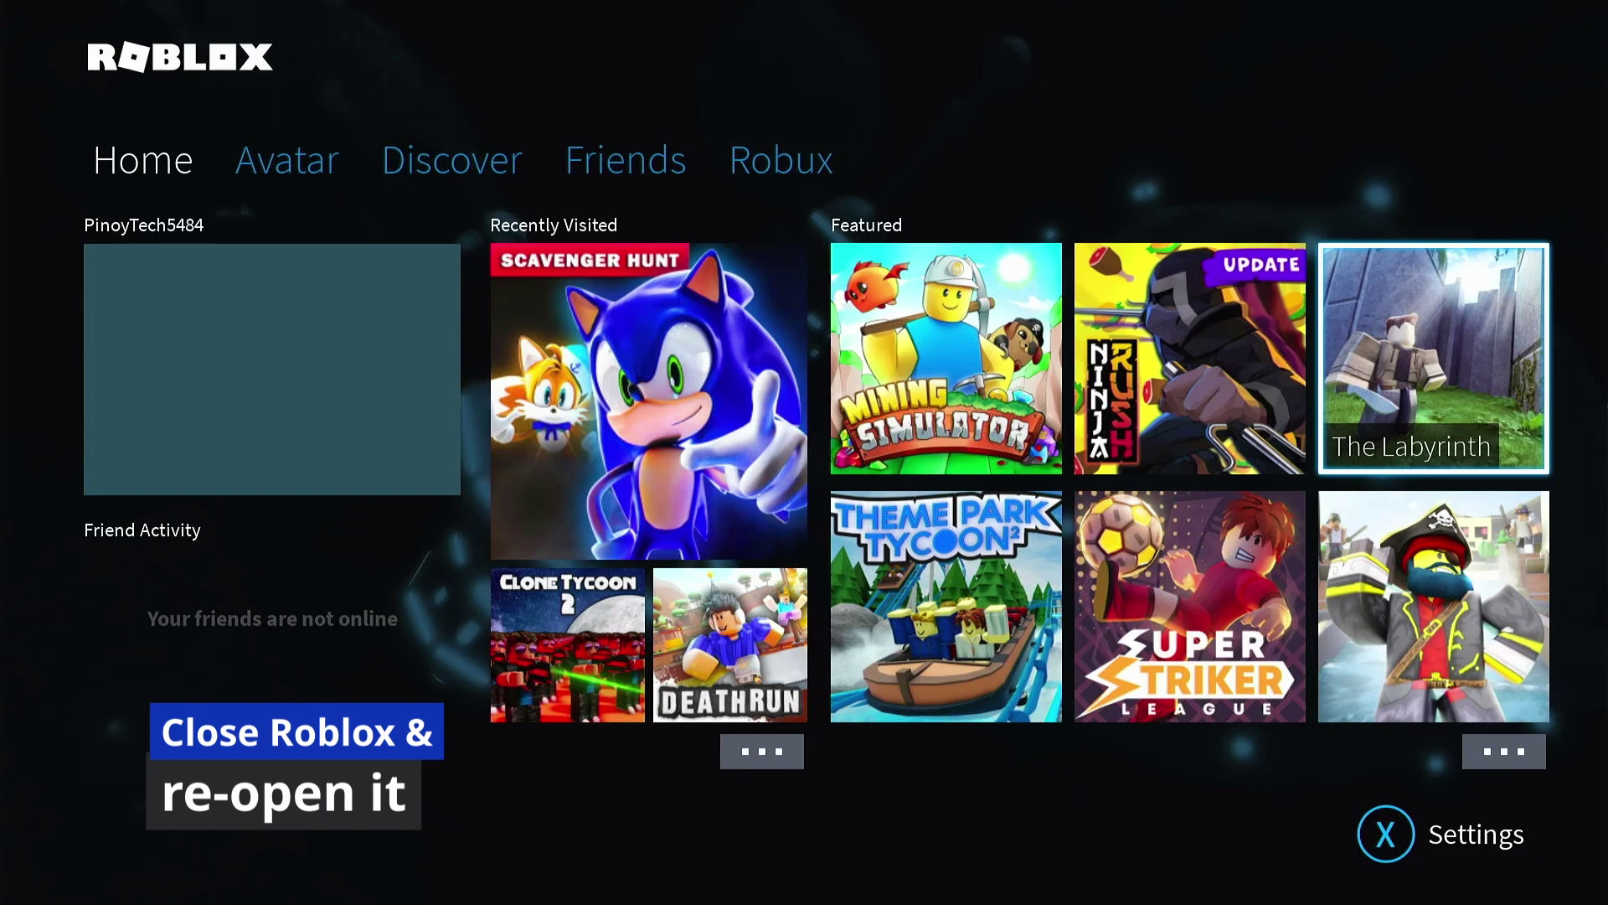
{"action": "key", "text": "Return"}
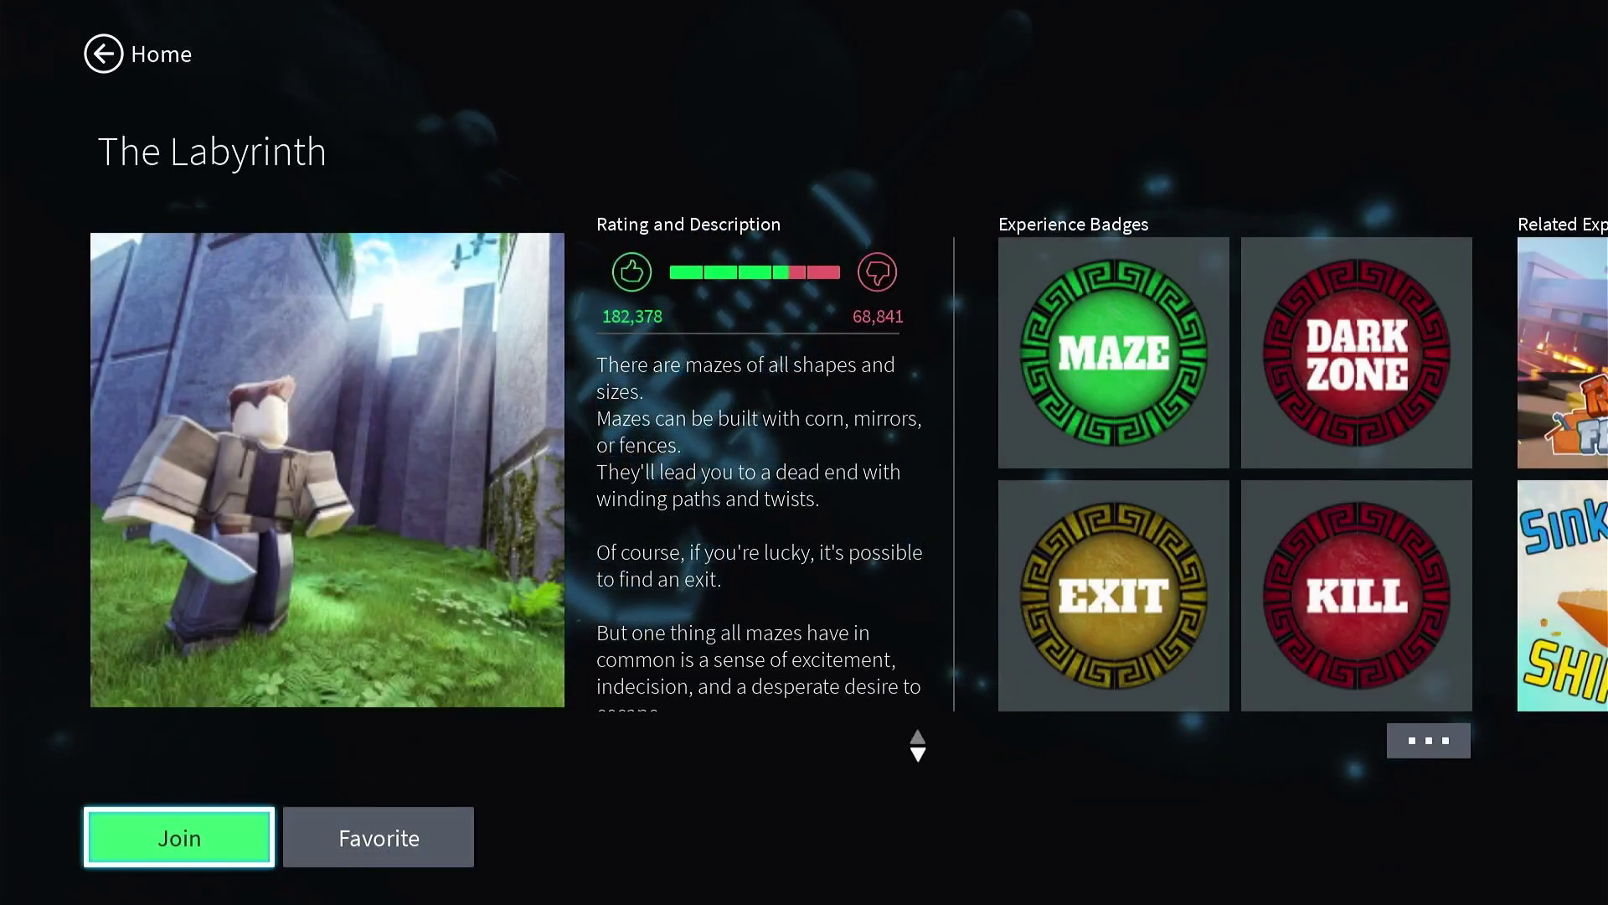
{"action": "key", "text": "Escape"}
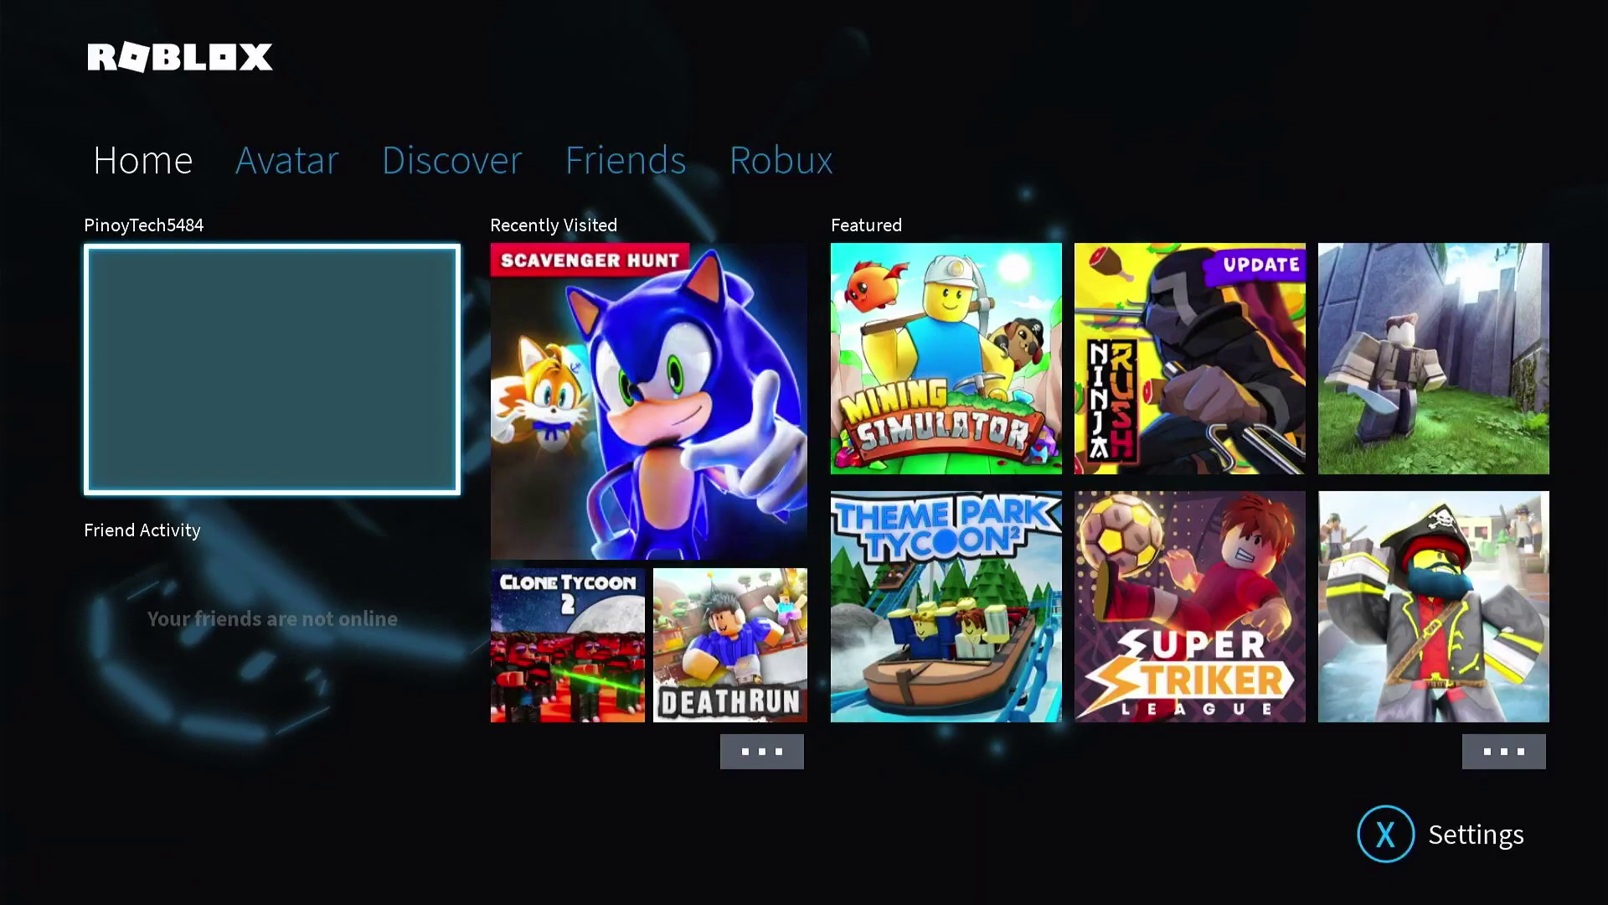
Quit Roblox from the console guide and return to the dashboard
{"action": "key", "text": "super"}
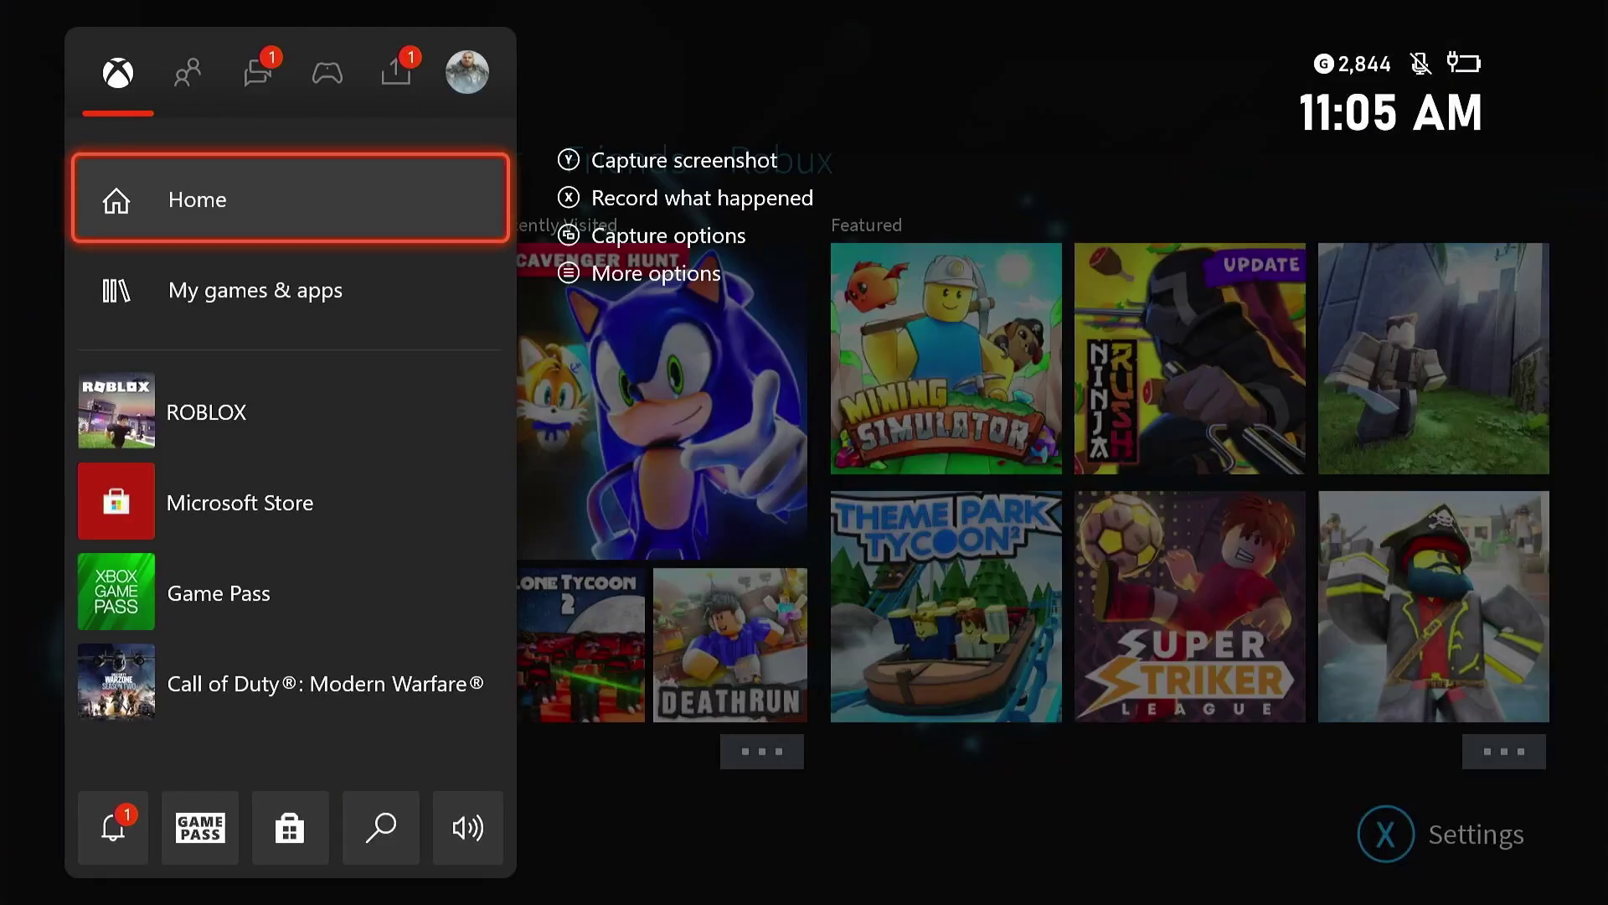
{"action": "key", "text": "Down"}
{"action": "key", "text": "Down"}
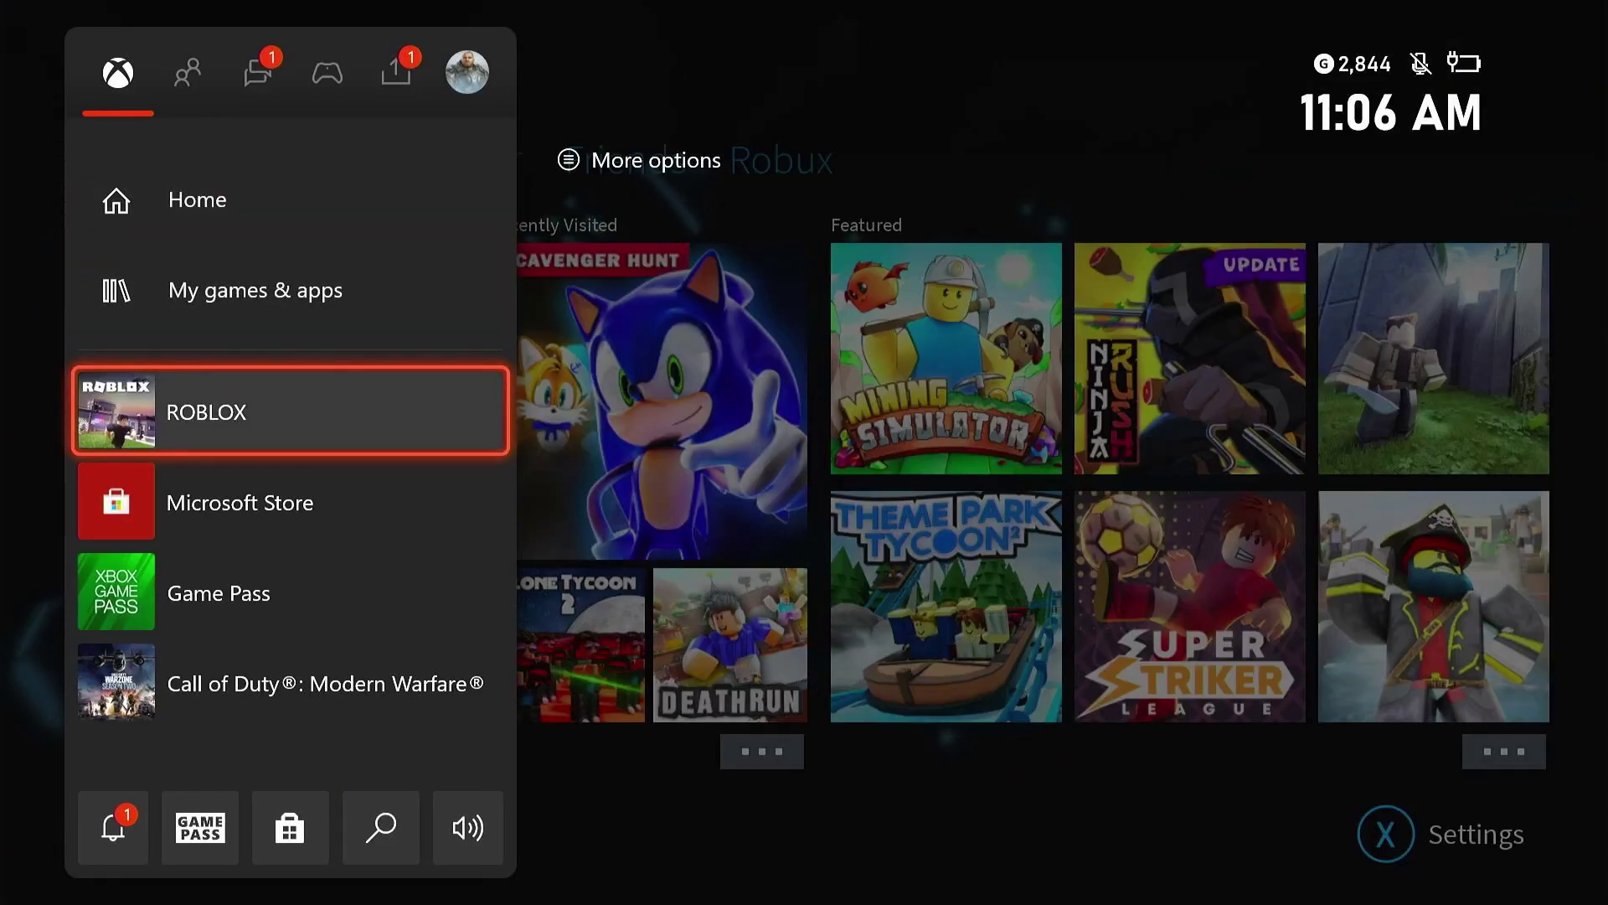
{"action": "key", "text": "Menu"}
{"action": "key", "text": "Down"}
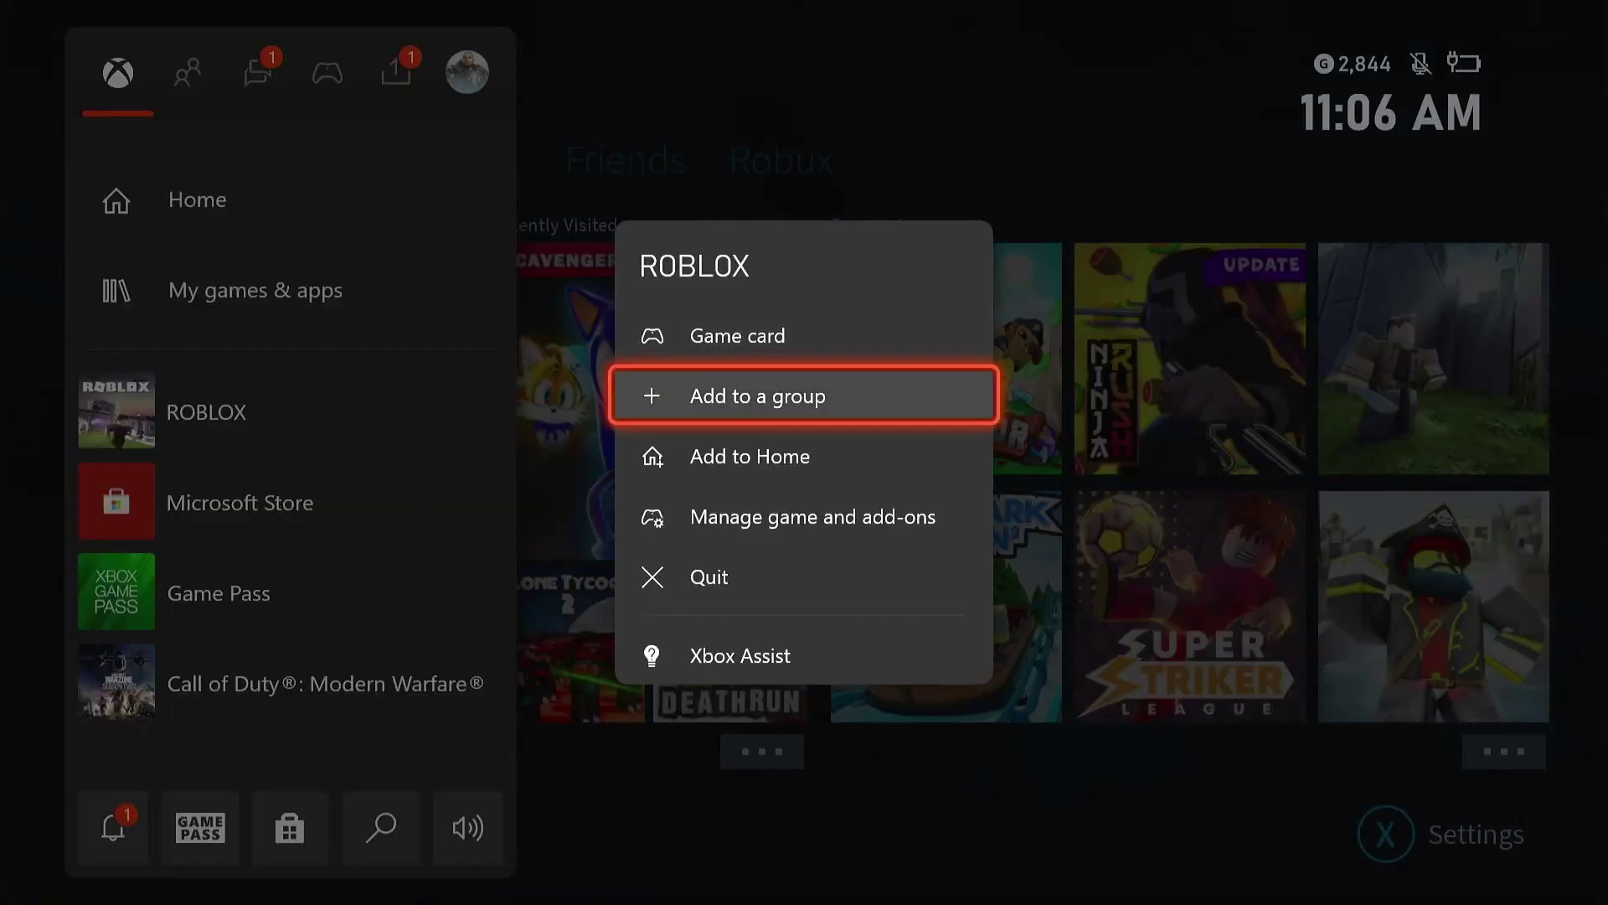
{"action": "key", "text": "Down"}
{"action": "key", "text": "Down"}
{"action": "key", "text": "Down"}
{"action": "key", "text": "Return"}
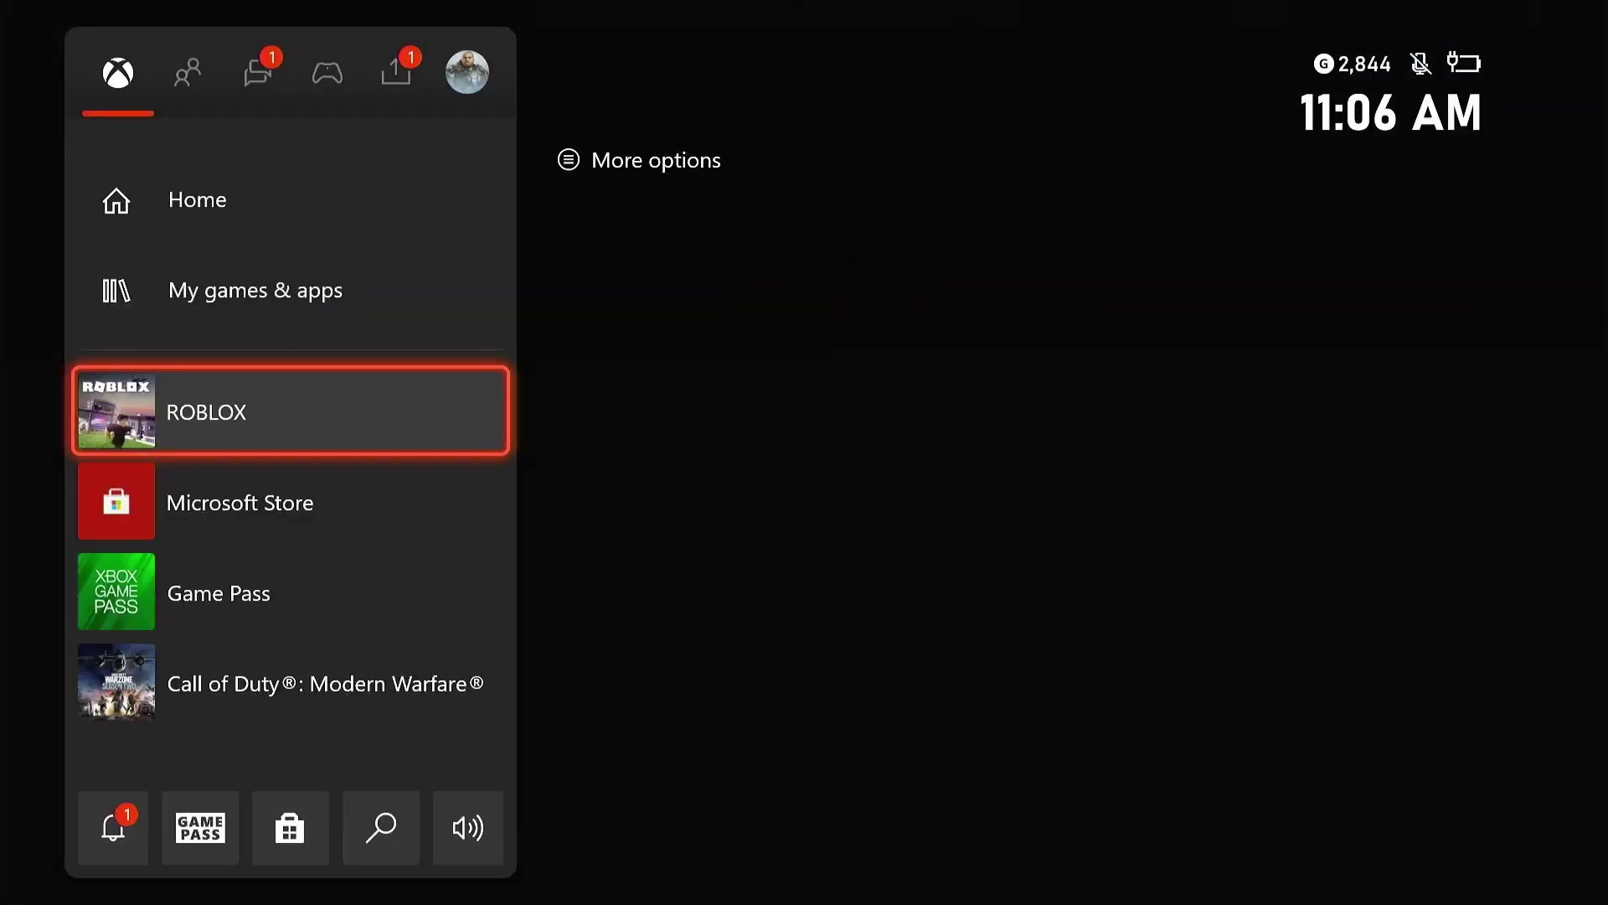
{"action": "key", "text": "Escape"}
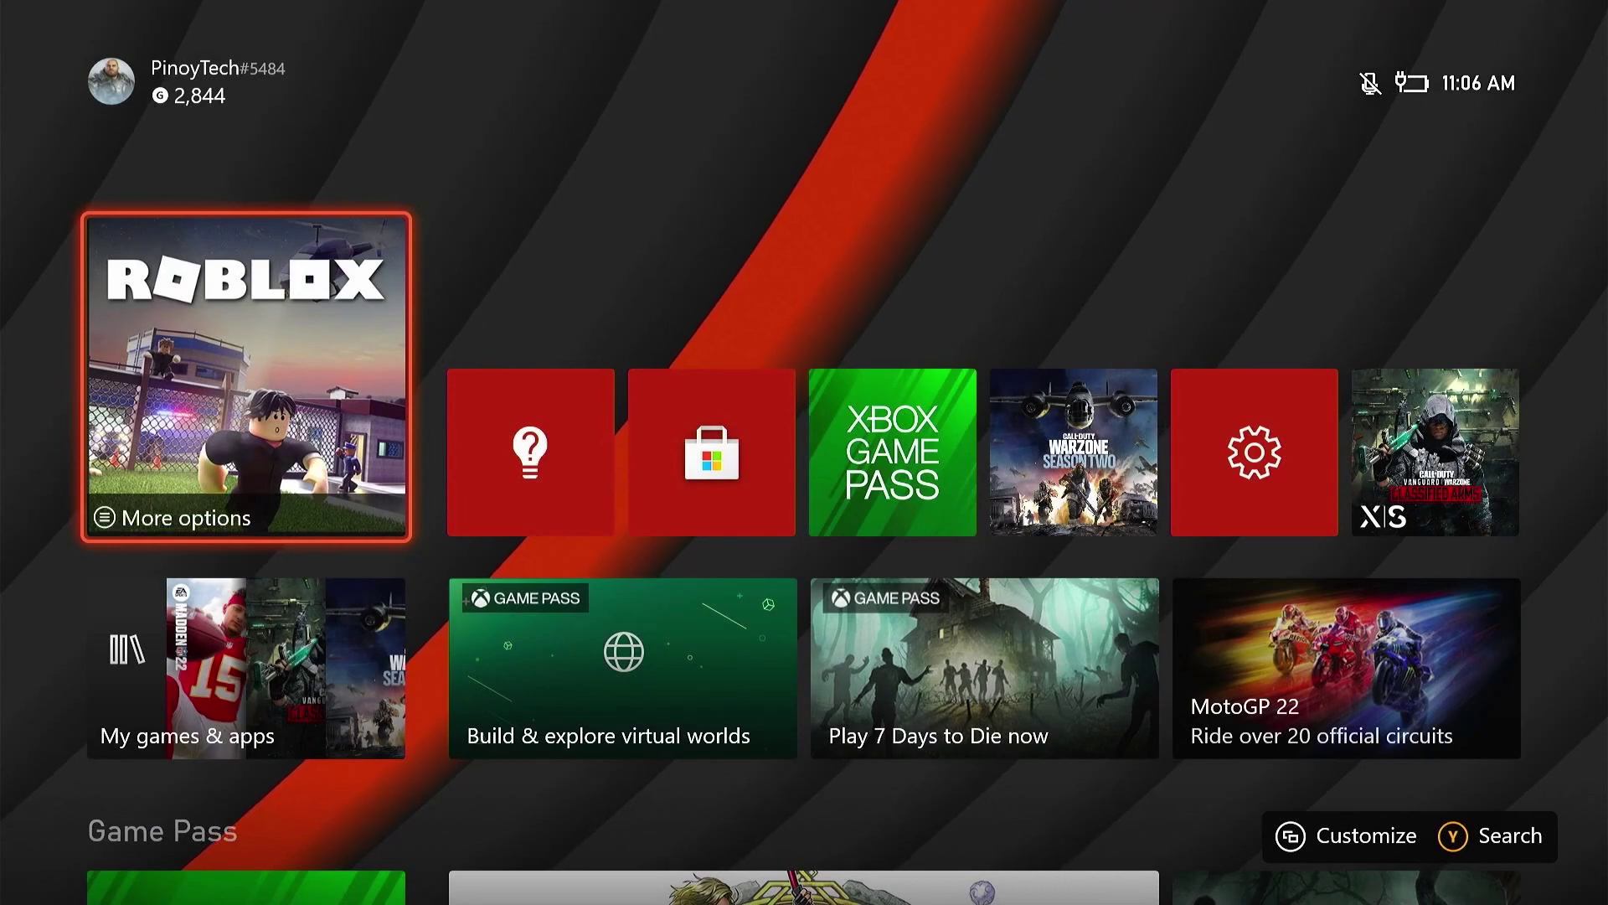
Show the Apps list in My games & apps and highlight Microsoft Edge
{"action": "key", "text": "Down"}
{"action": "key", "text": "Return"}
{"action": "key", "text": "Down"}
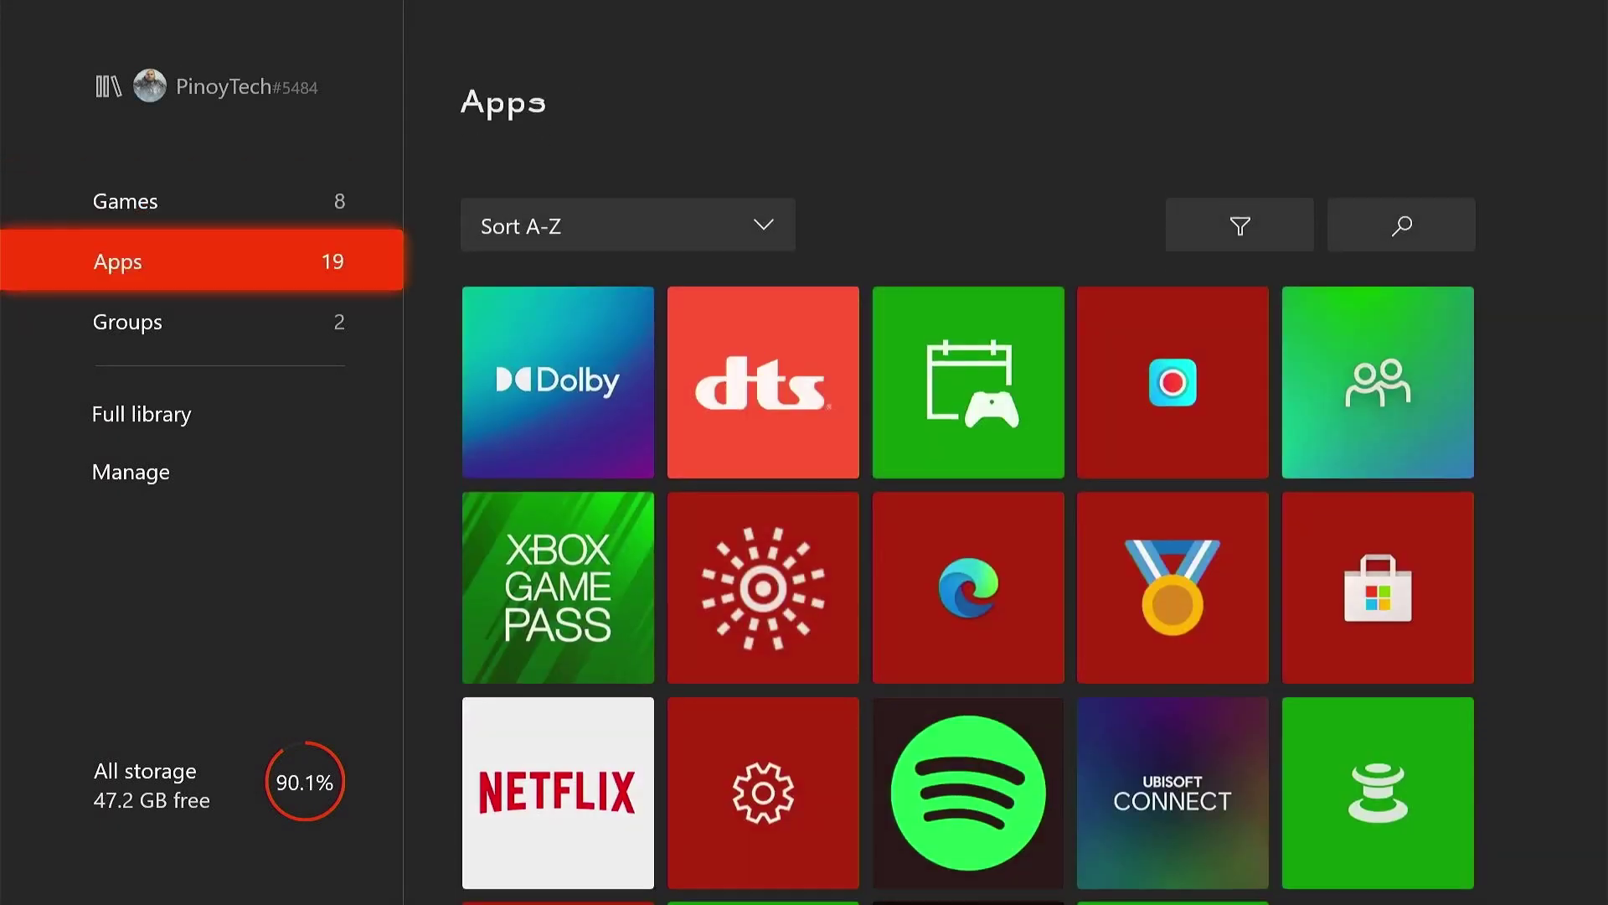
{"action": "key", "text": "Right"}
{"action": "key", "text": "Right"}
{"action": "key", "text": "Right"}
{"action": "key", "text": "Down"}
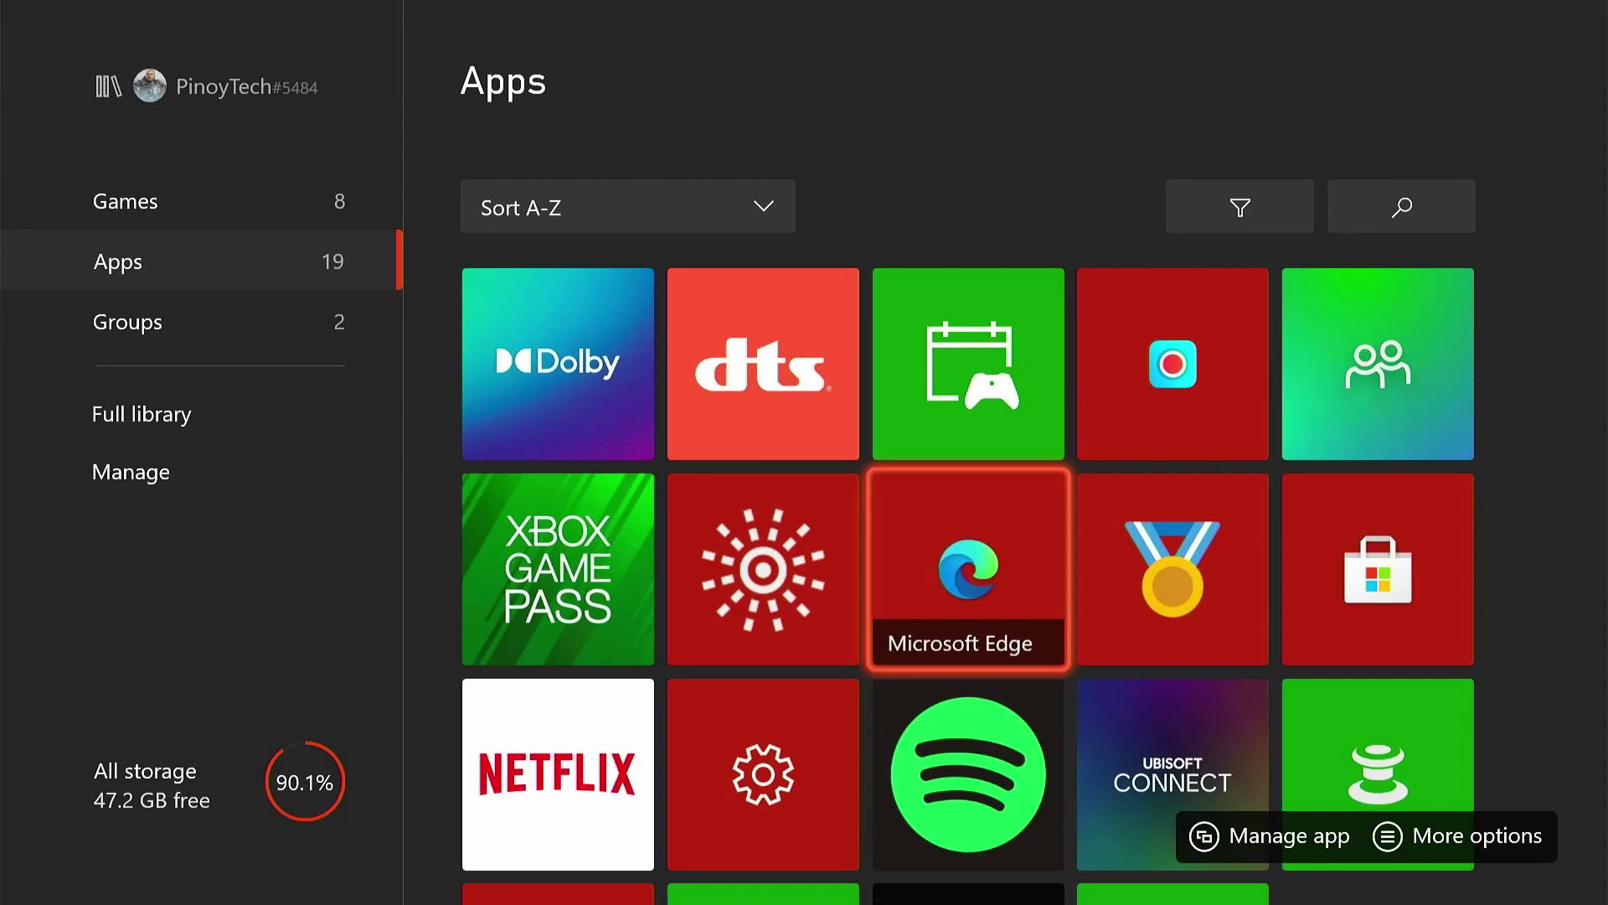
Launch Microsoft Edge to view the Roblox Status page showing all services Operational
{"action": "key", "text": "Return"}
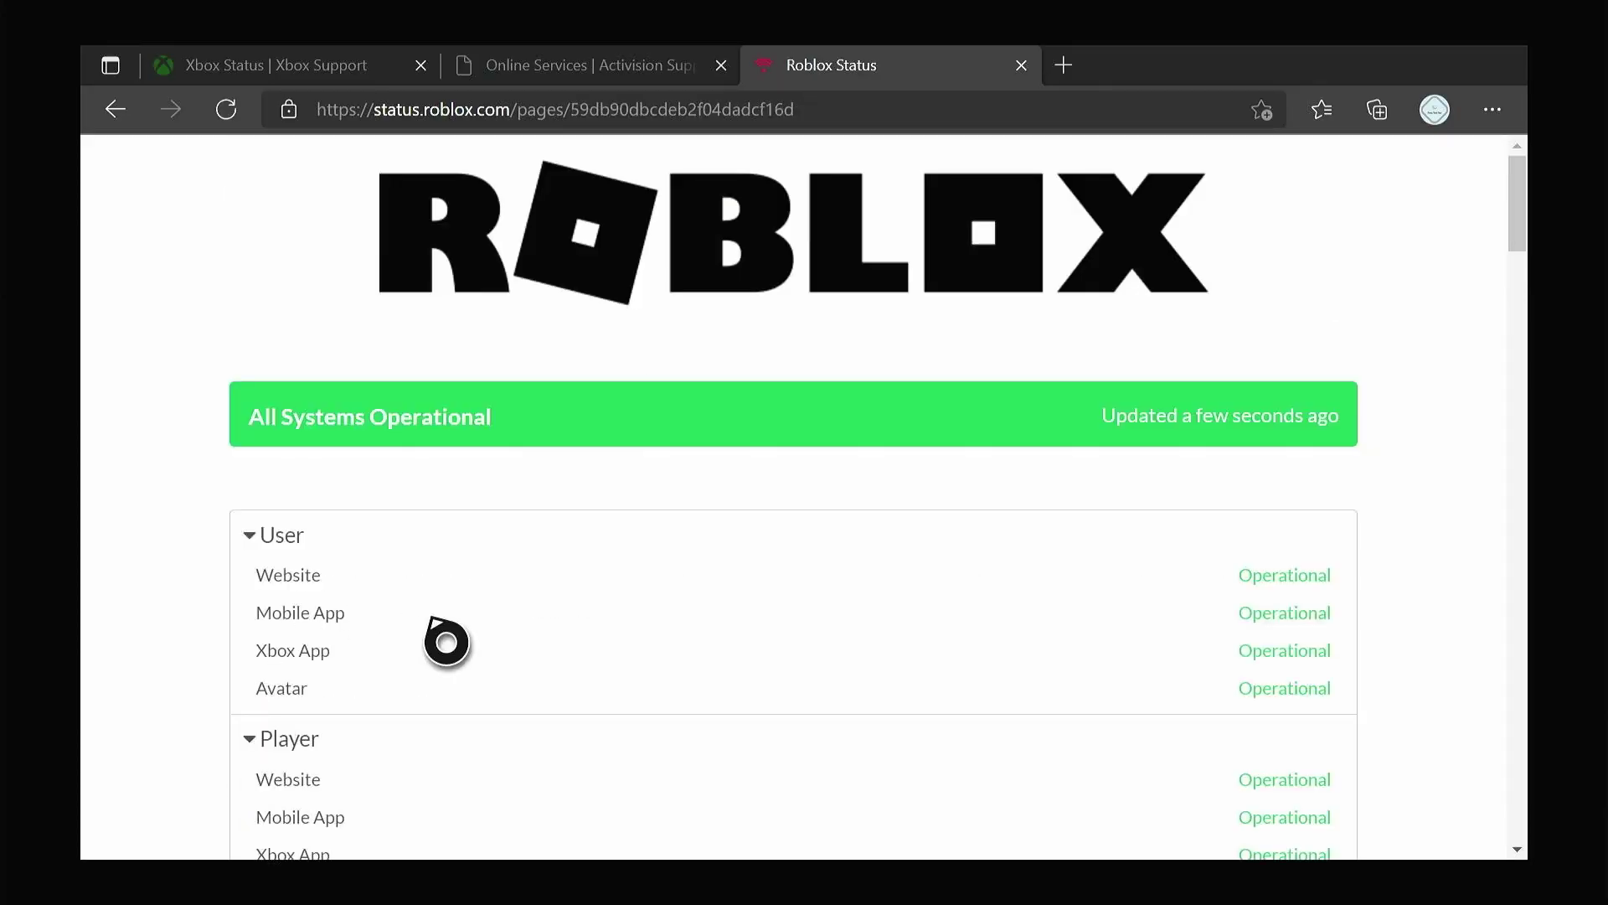
{"action": "scroll", "coordinate": [586, 649], "scroll_direction": "down", "scroll_amount": 2}
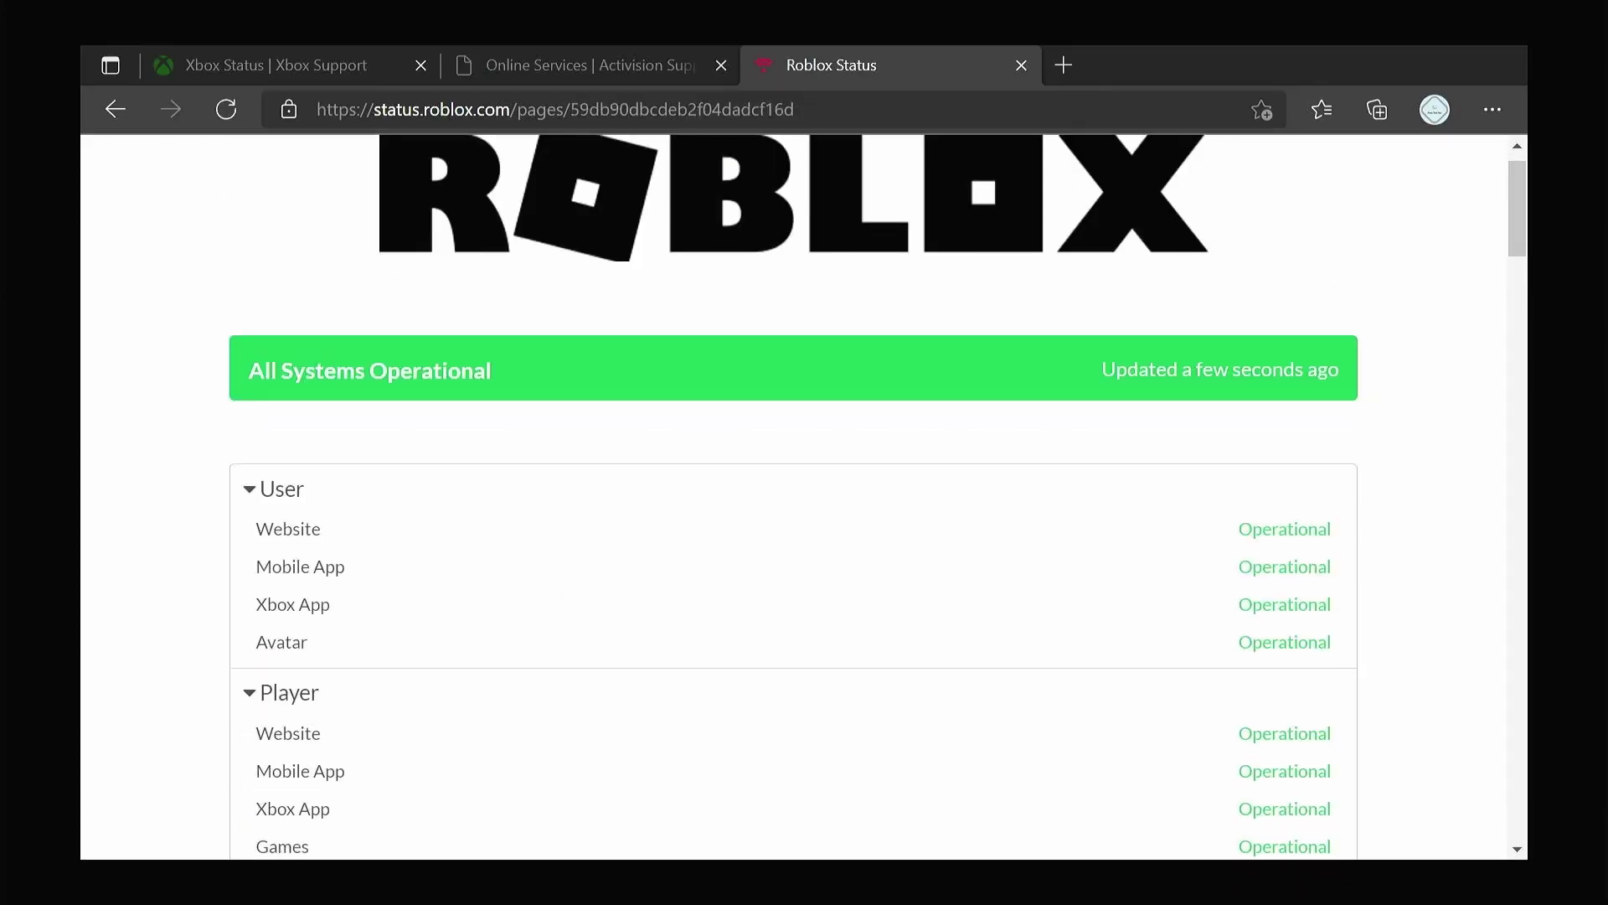
{"action": "scroll", "coordinate": [586, 650], "scroll_direction": "down", "scroll_amount": 1}
{"action": "scroll", "coordinate": [585, 650], "scroll_direction": "down", "scroll_amount": 2}
{"action": "scroll", "coordinate": [587, 650], "scroll_direction": "down", "scroll_amount": 1}
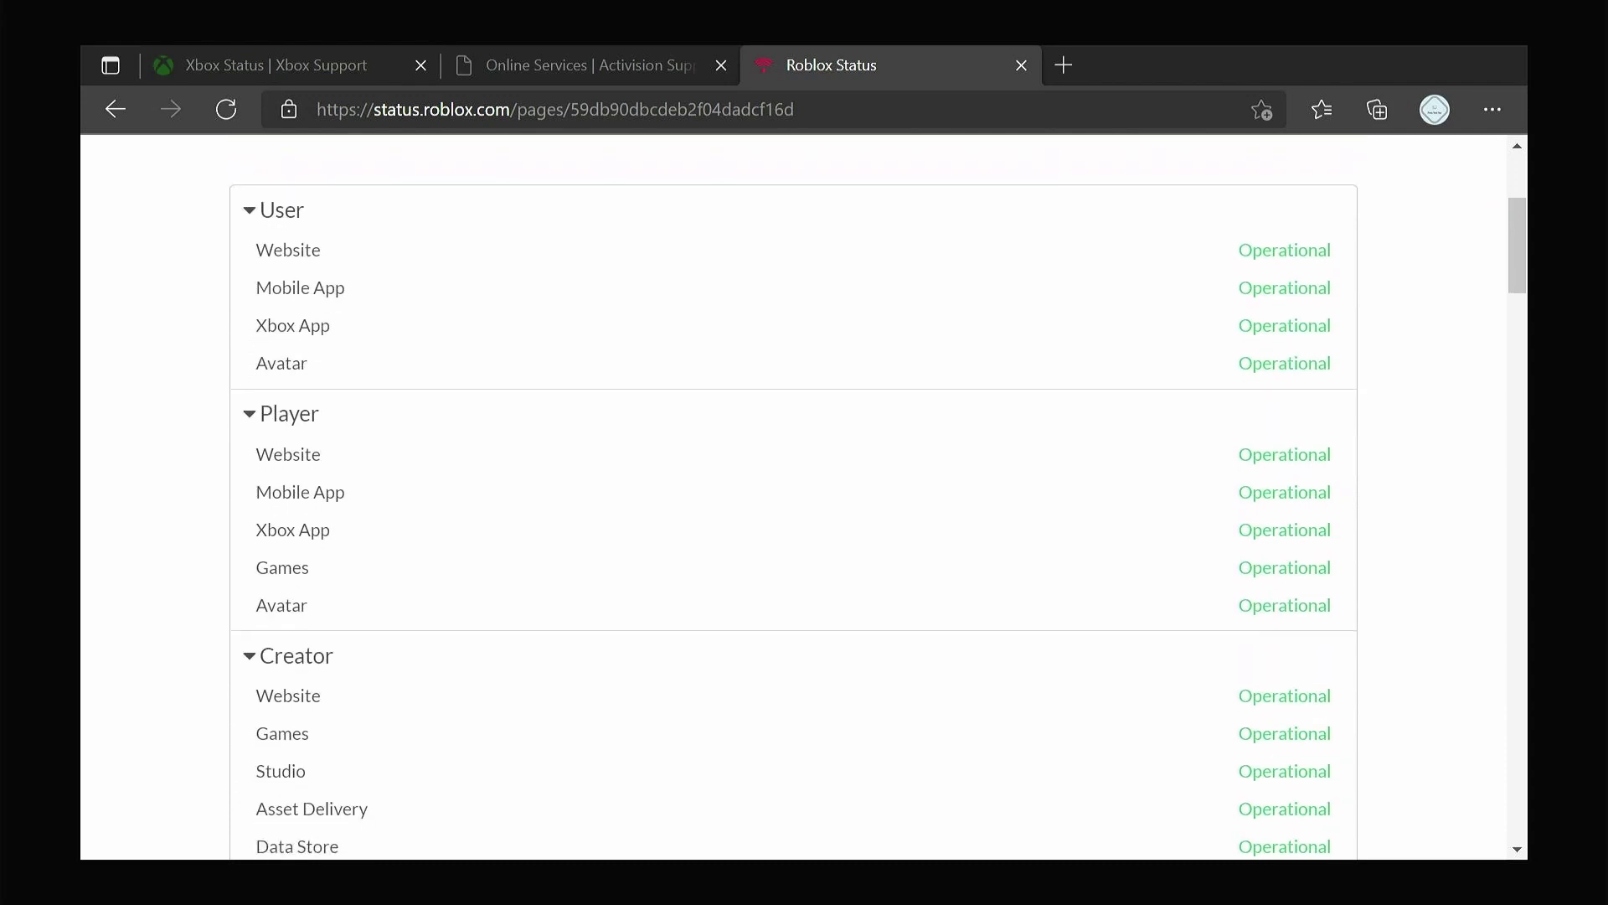
{"action": "scroll", "coordinate": [586, 650], "scroll_direction": "down", "scroll_amount": 1}
{"action": "scroll", "coordinate": [587, 649], "scroll_direction": "down", "scroll_amount": 1}
{"action": "scroll", "coordinate": [586, 650], "scroll_direction": "down", "scroll_amount": 1}
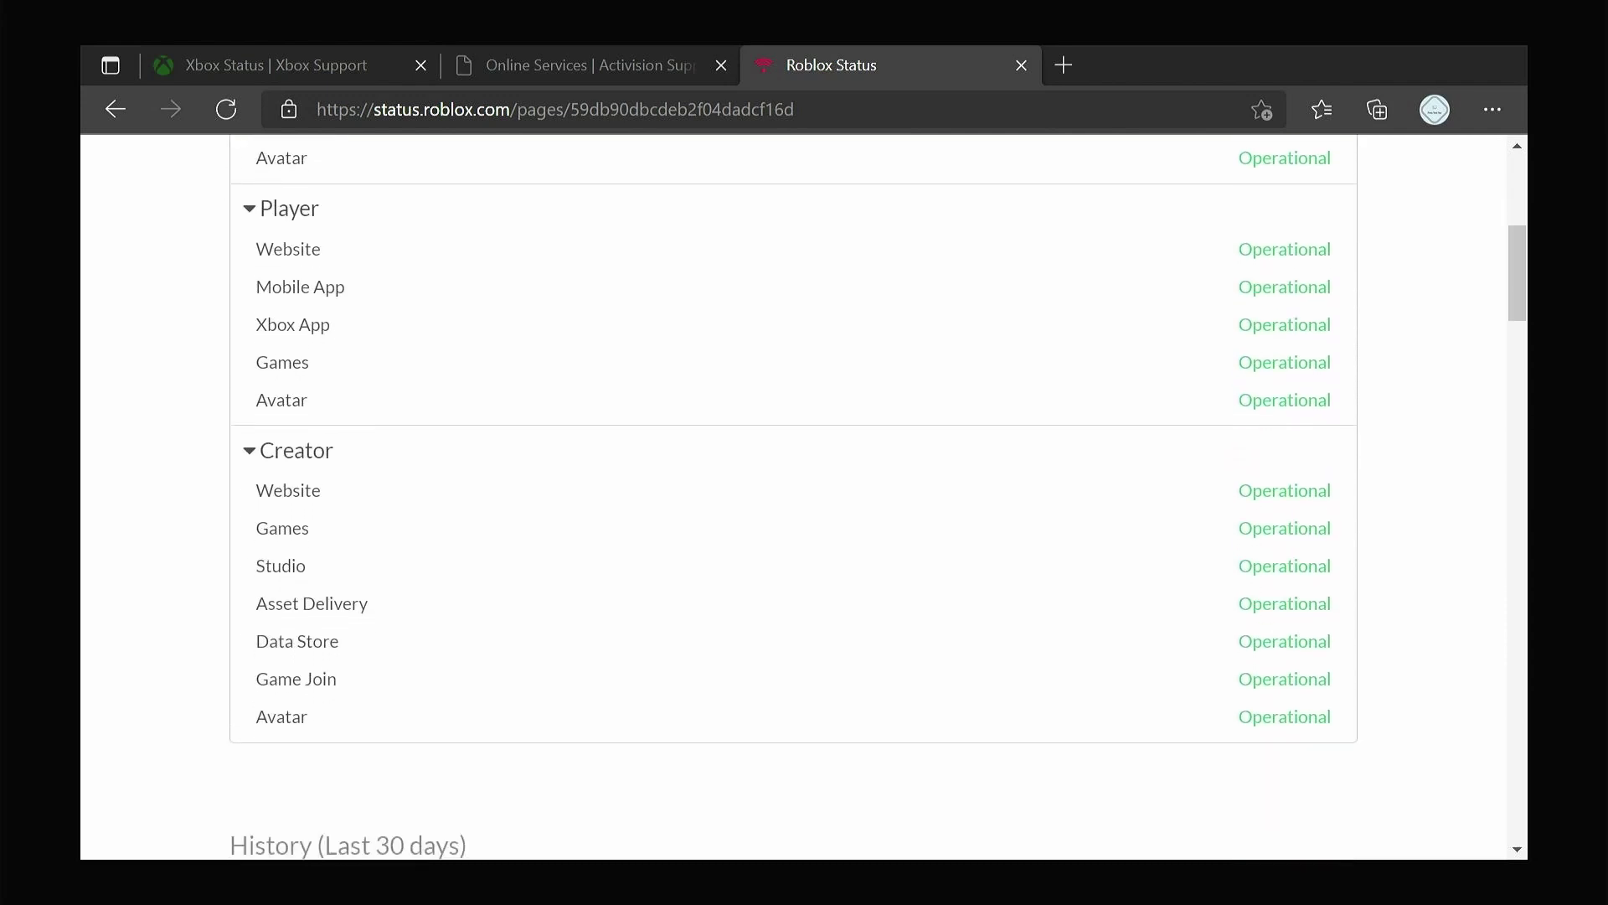
{"action": "scroll", "coordinate": [586, 650], "scroll_direction": "up", "scroll_amount": 1}
{"action": "scroll", "coordinate": [586, 650], "scroll_direction": "up", "scroll_amount": 1}
{"action": "scroll", "coordinate": [586, 650], "scroll_direction": "up", "scroll_amount": 1}
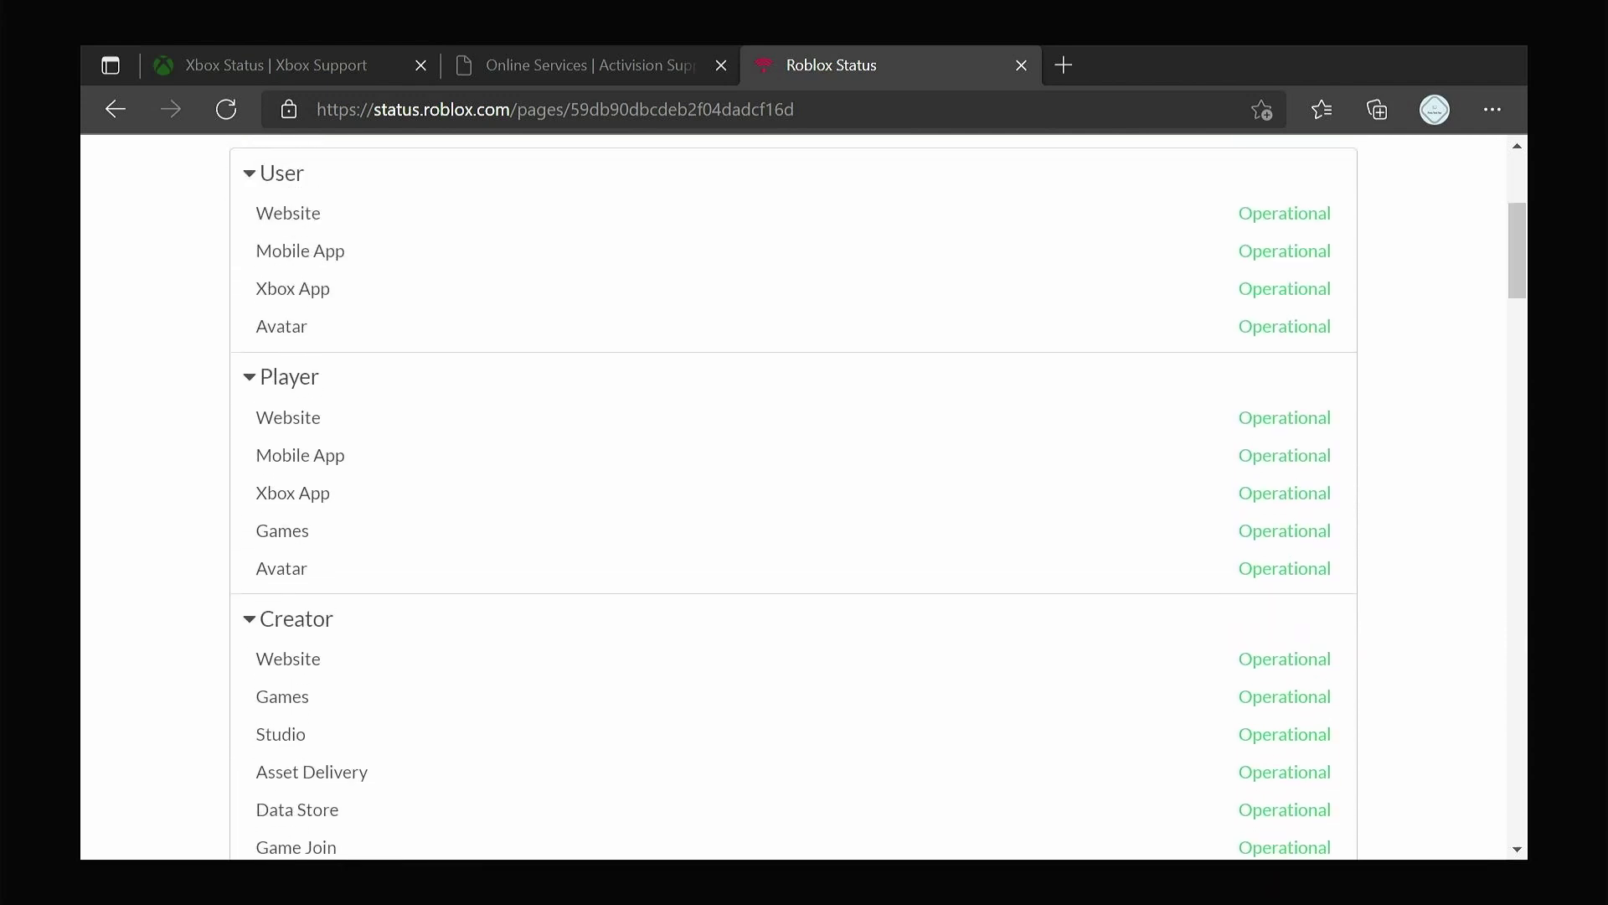
{"action": "scroll", "coordinate": [587, 649], "scroll_direction": "up", "scroll_amount": 1}
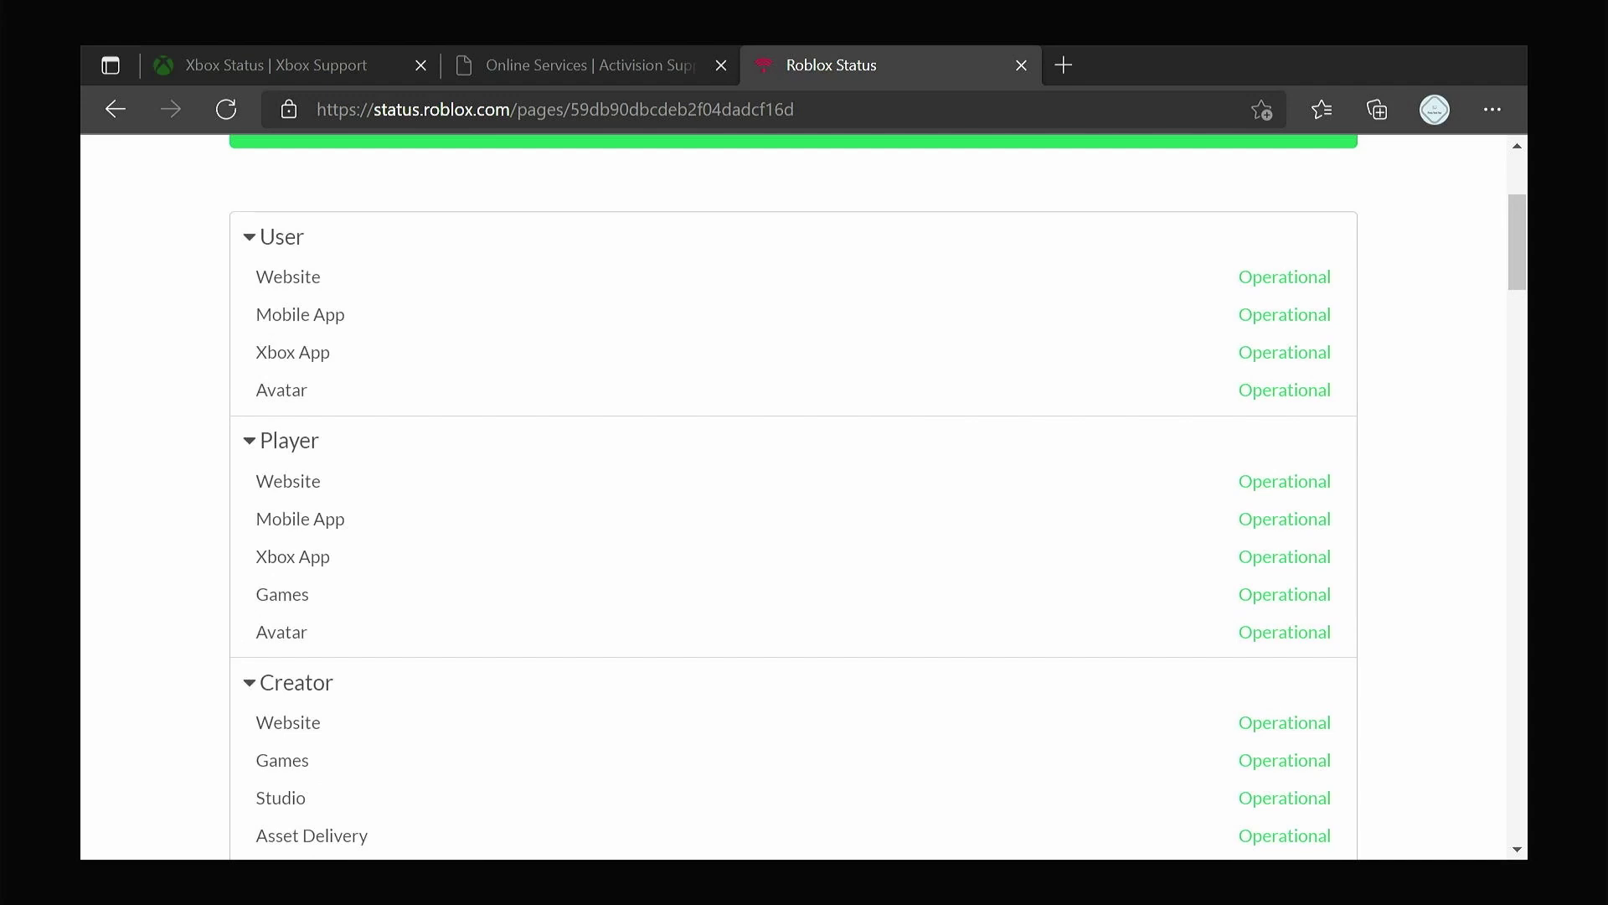
Leave Edge for the Home dashboard, then confirm Restart console from the power options
{"action": "key", "text": "super"}
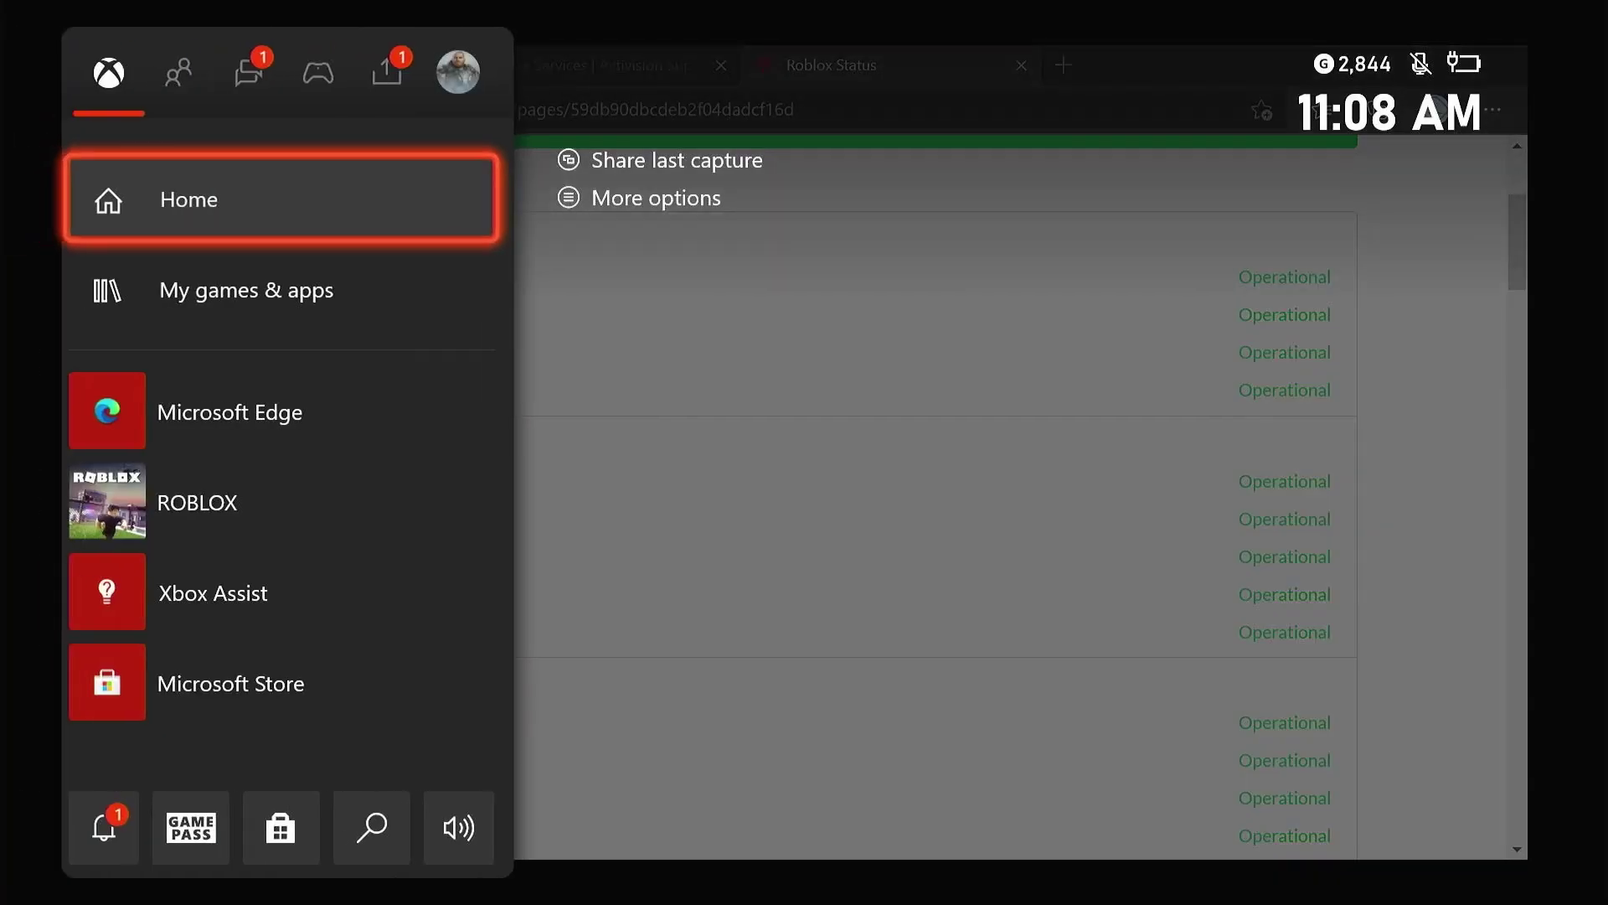
{"action": "key", "text": "Return"}
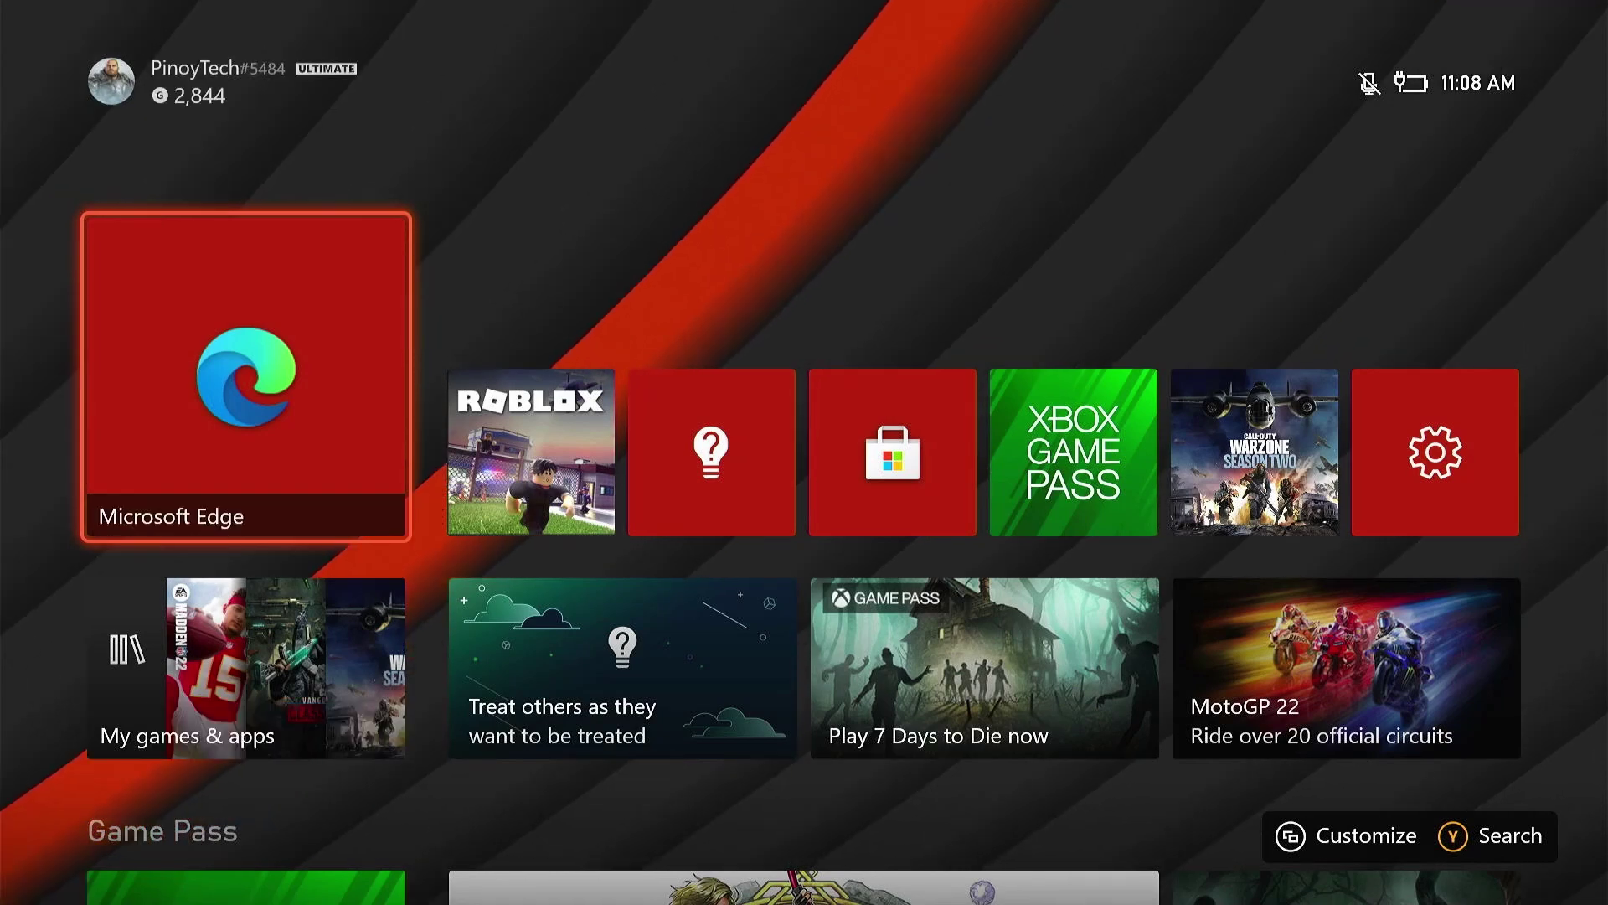
{"action": "key", "text": "super"}
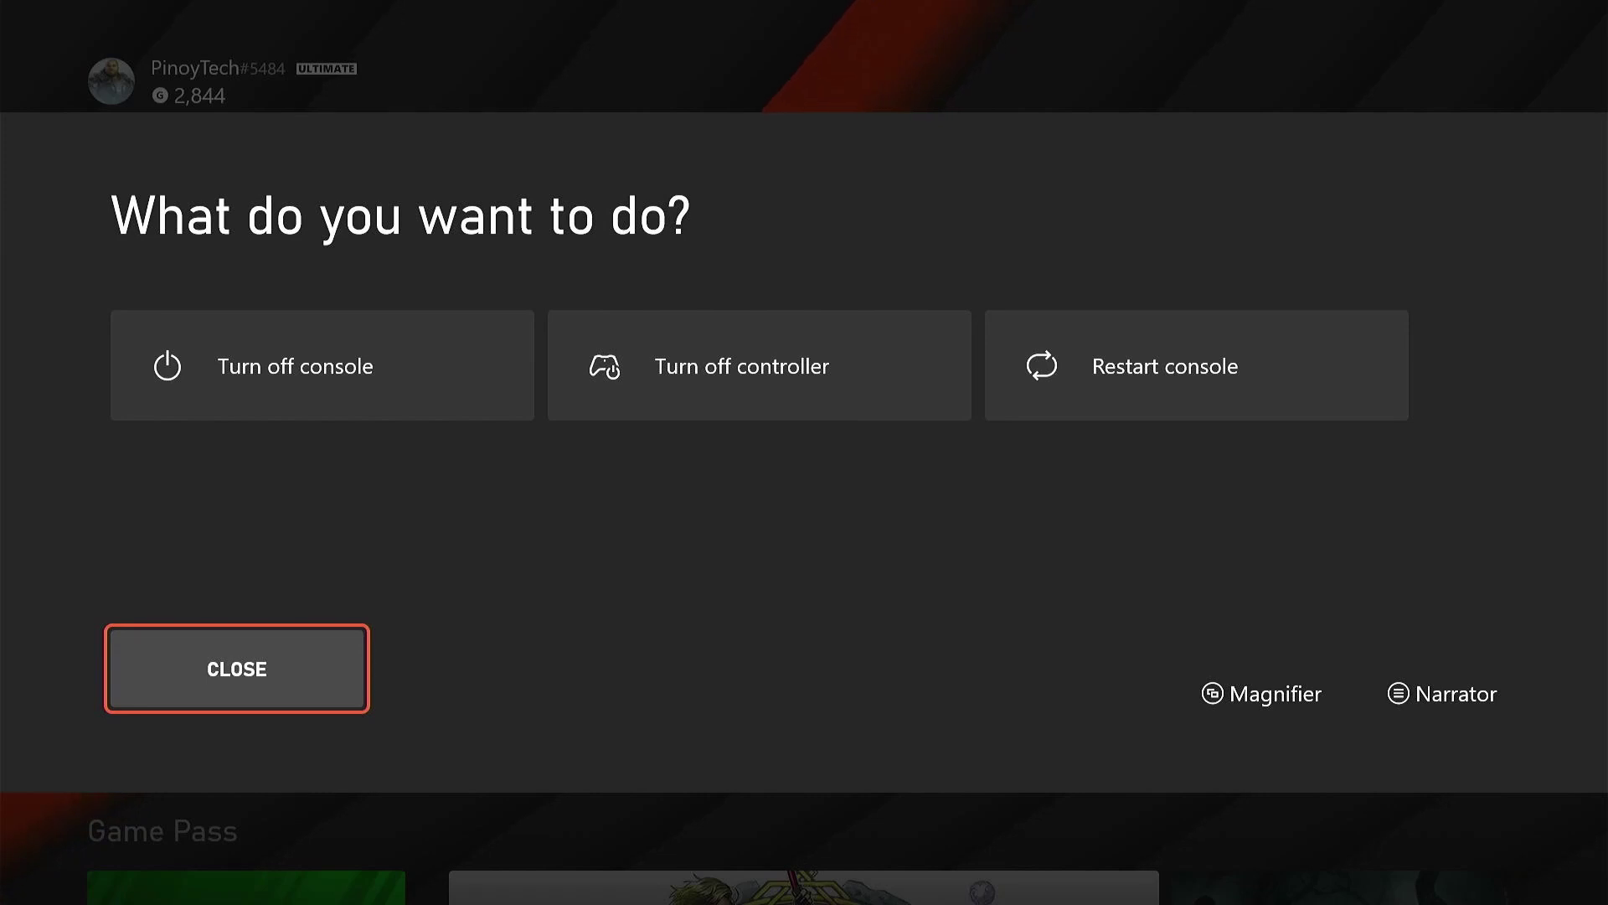
{"action": "key", "text": "Up"}
{"action": "key", "text": "Right"}
{"action": "key", "text": "Right"}
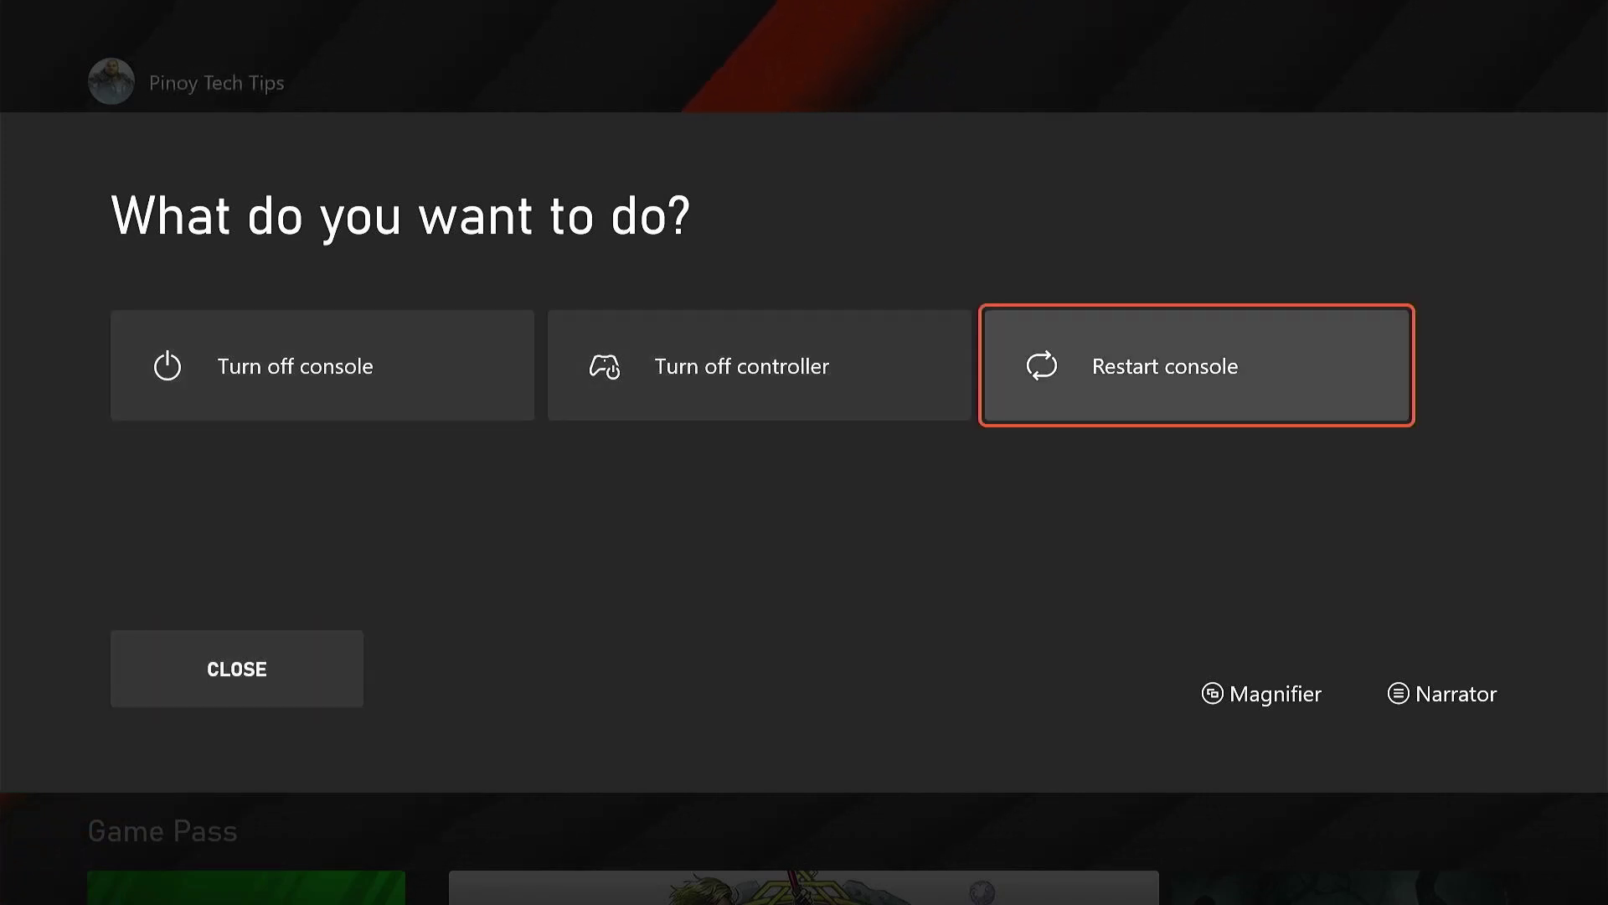
{"action": "key", "text": "Return"}
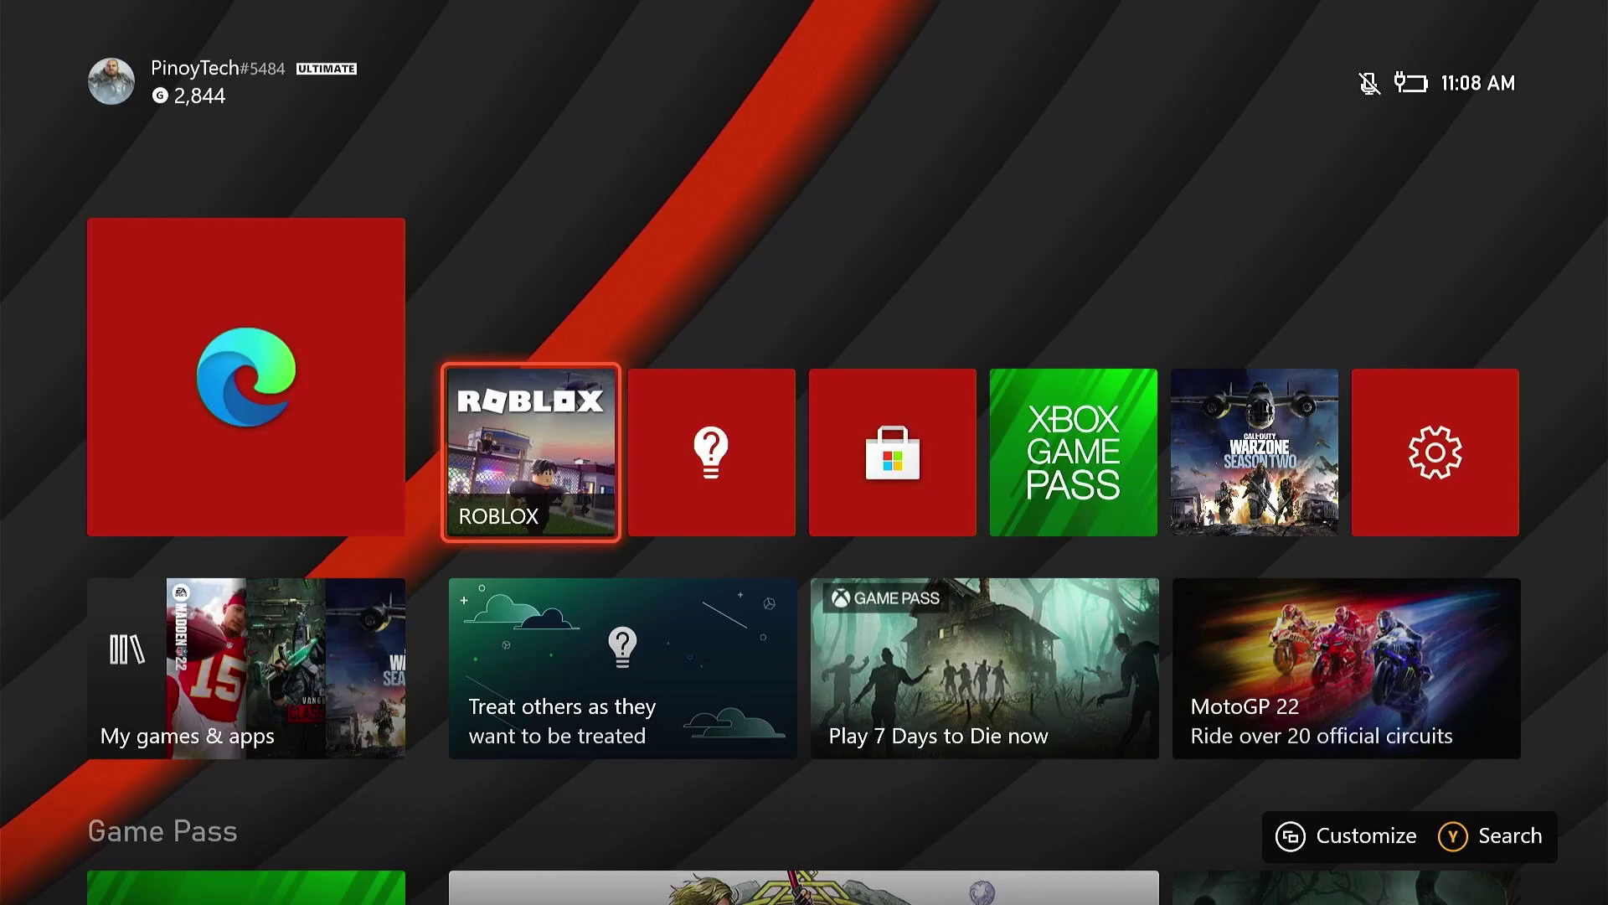
{"action": "key", "text": "Return"}
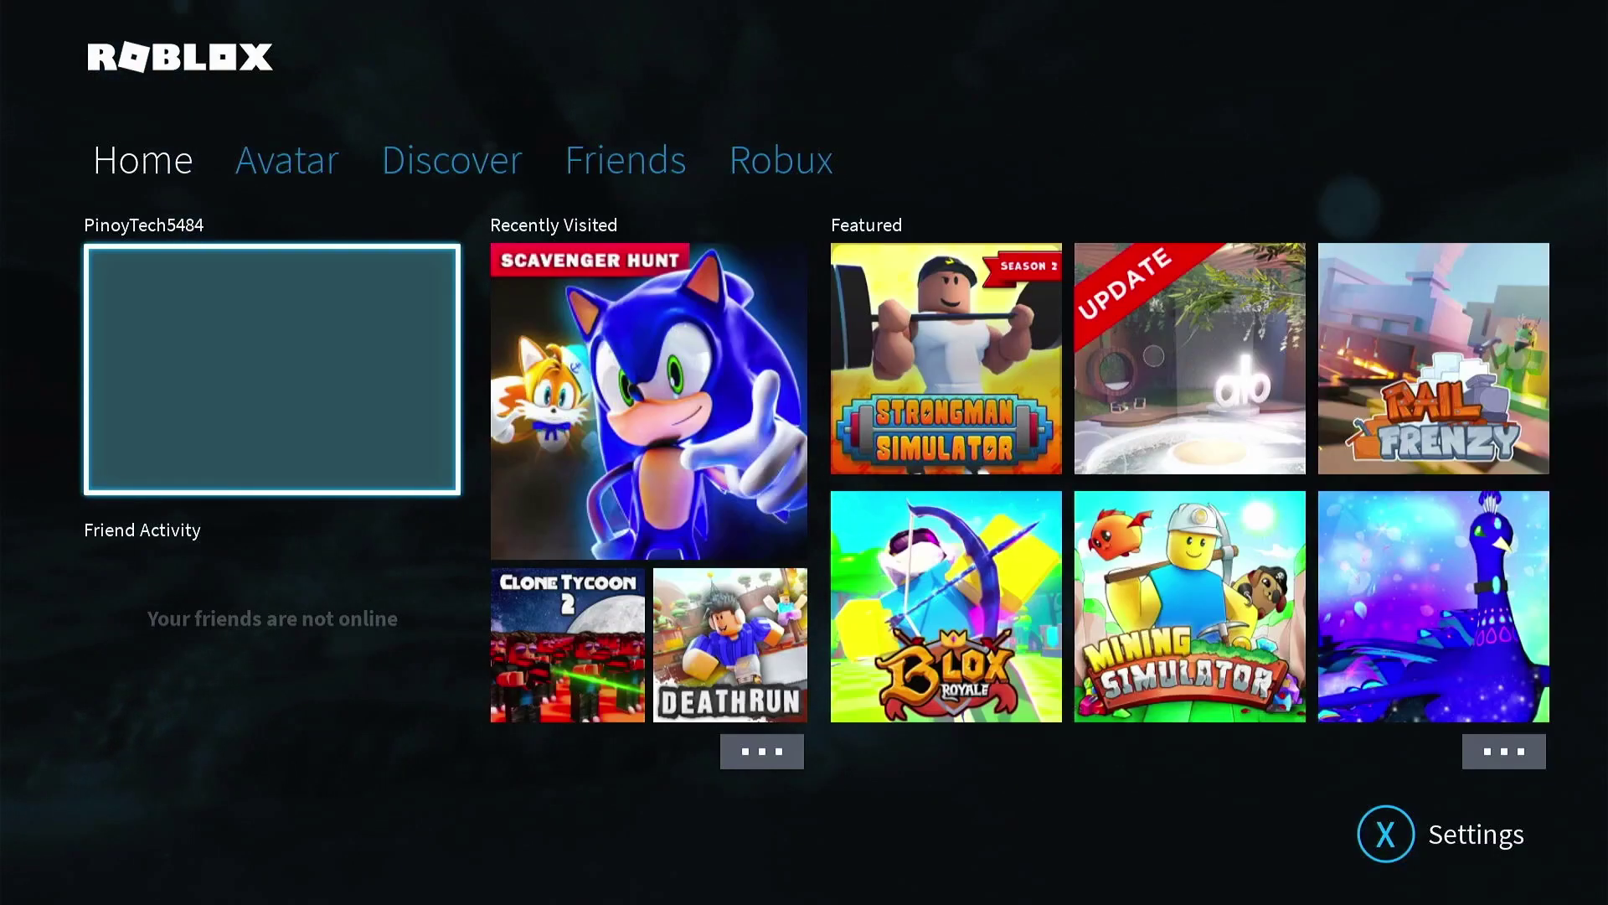
{"action": "key", "text": "Right"}
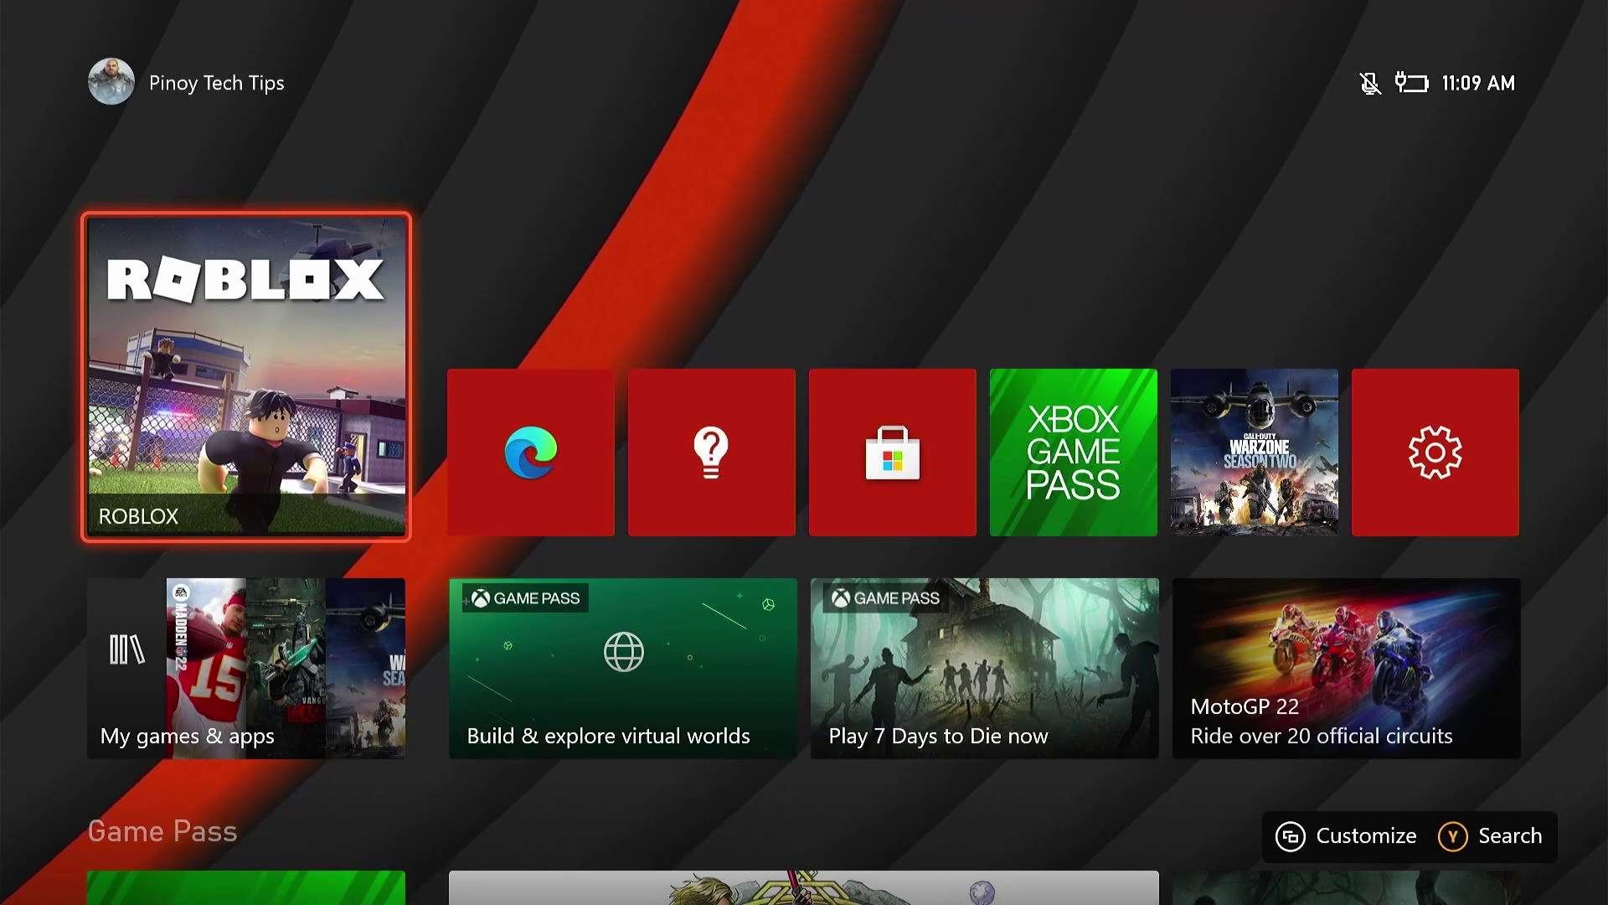
Open the full games list in My games & apps and highlight ROBLOX
{"action": "key", "text": "super"}
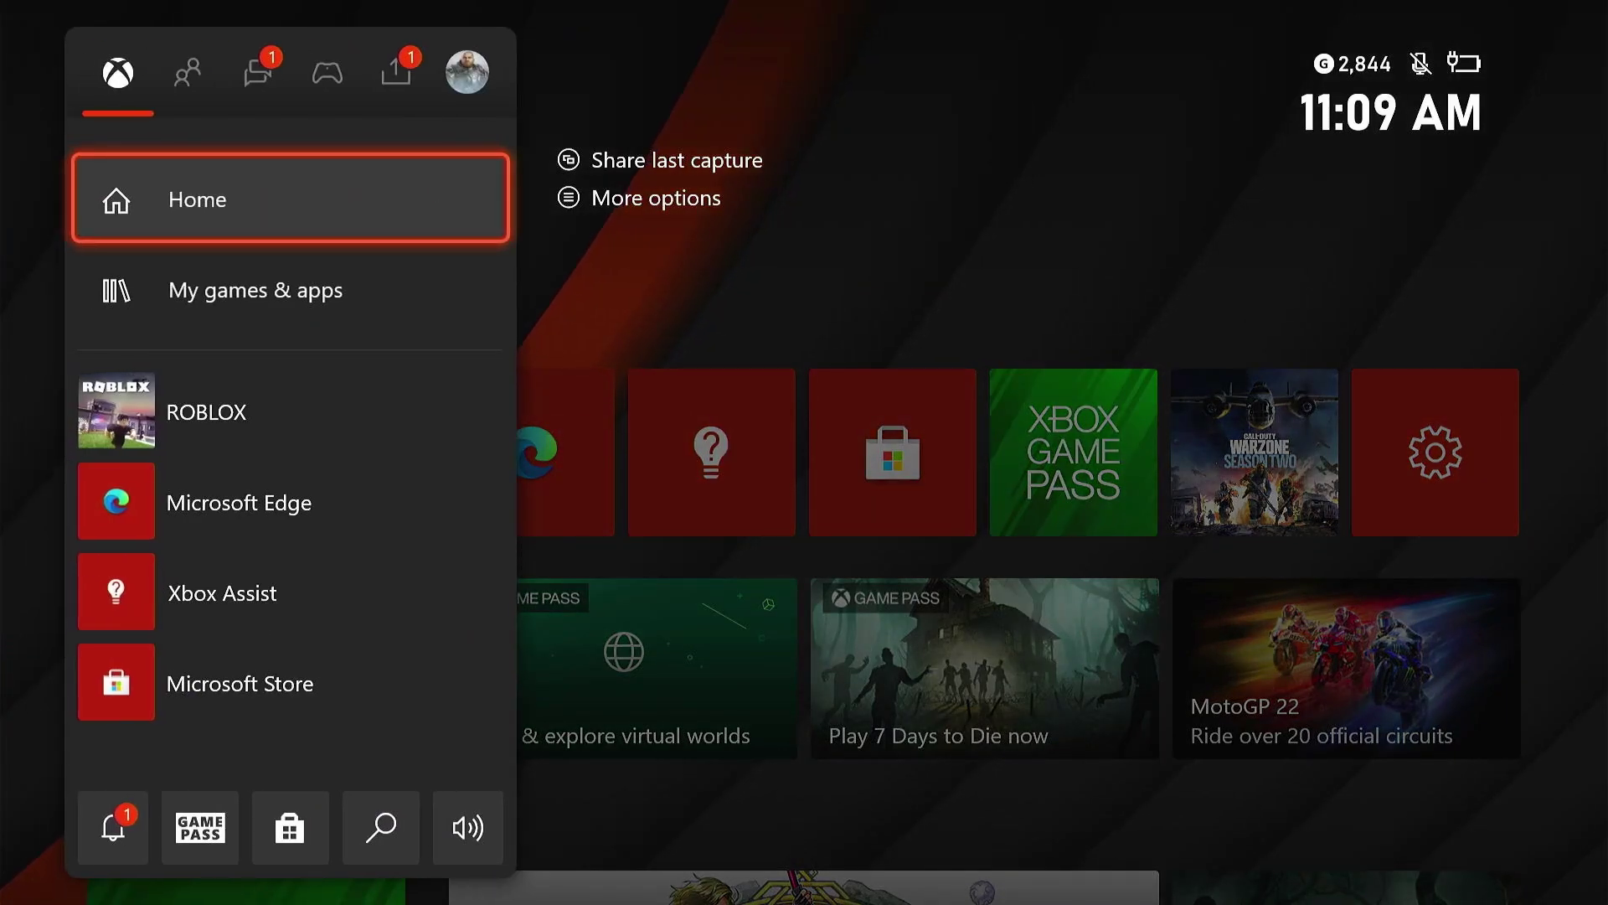
{"action": "key", "text": "Down"}
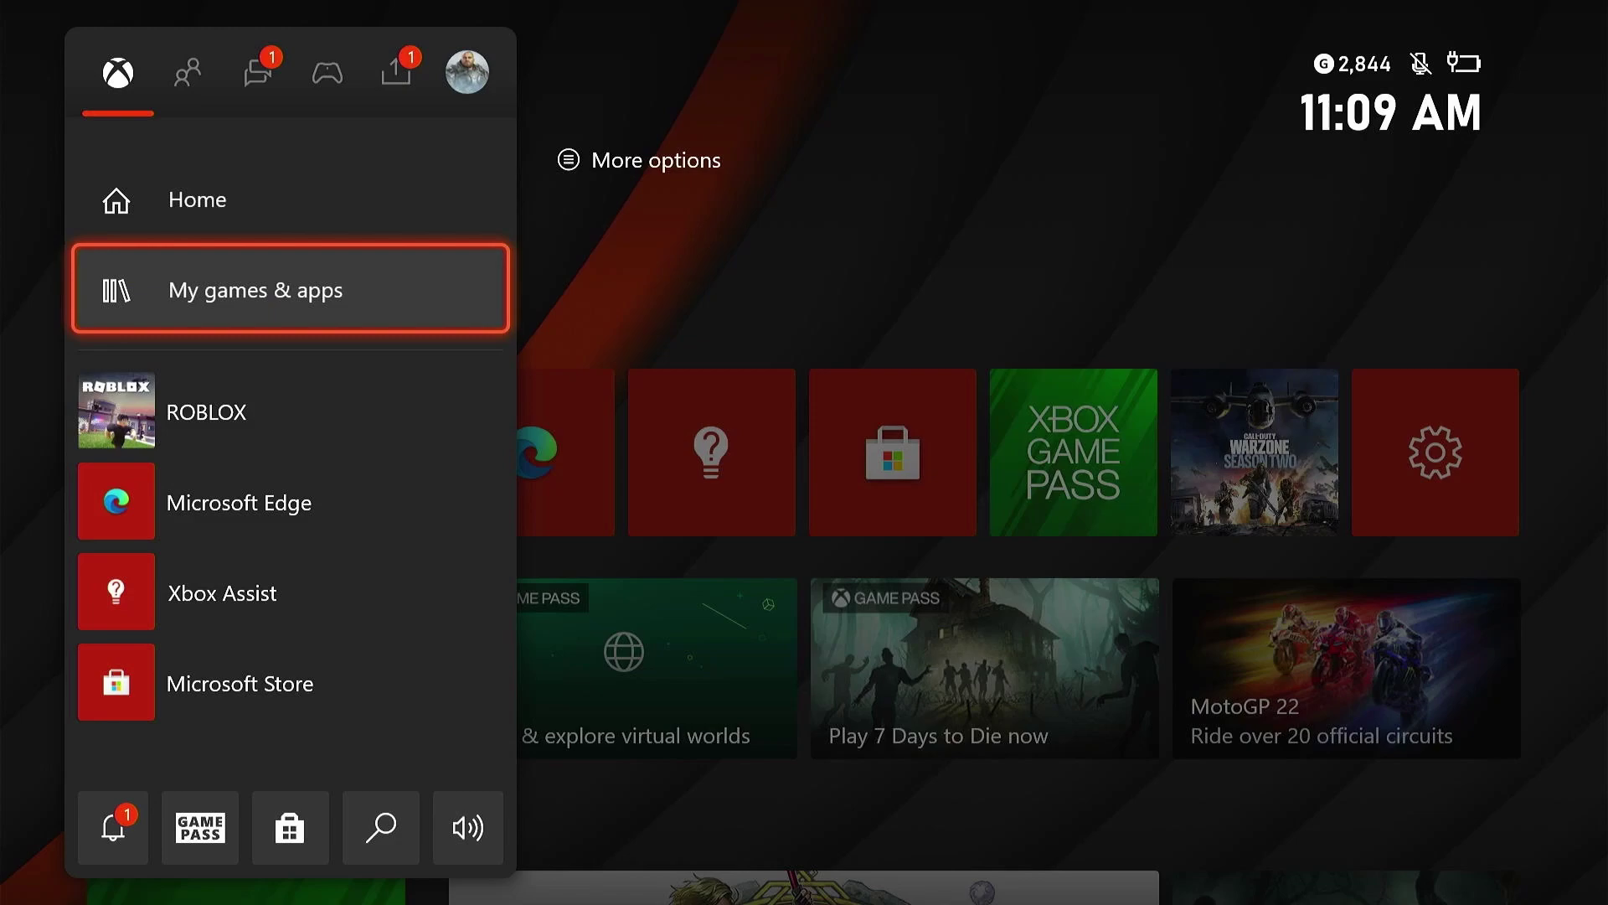
{"action": "key", "text": "Return"}
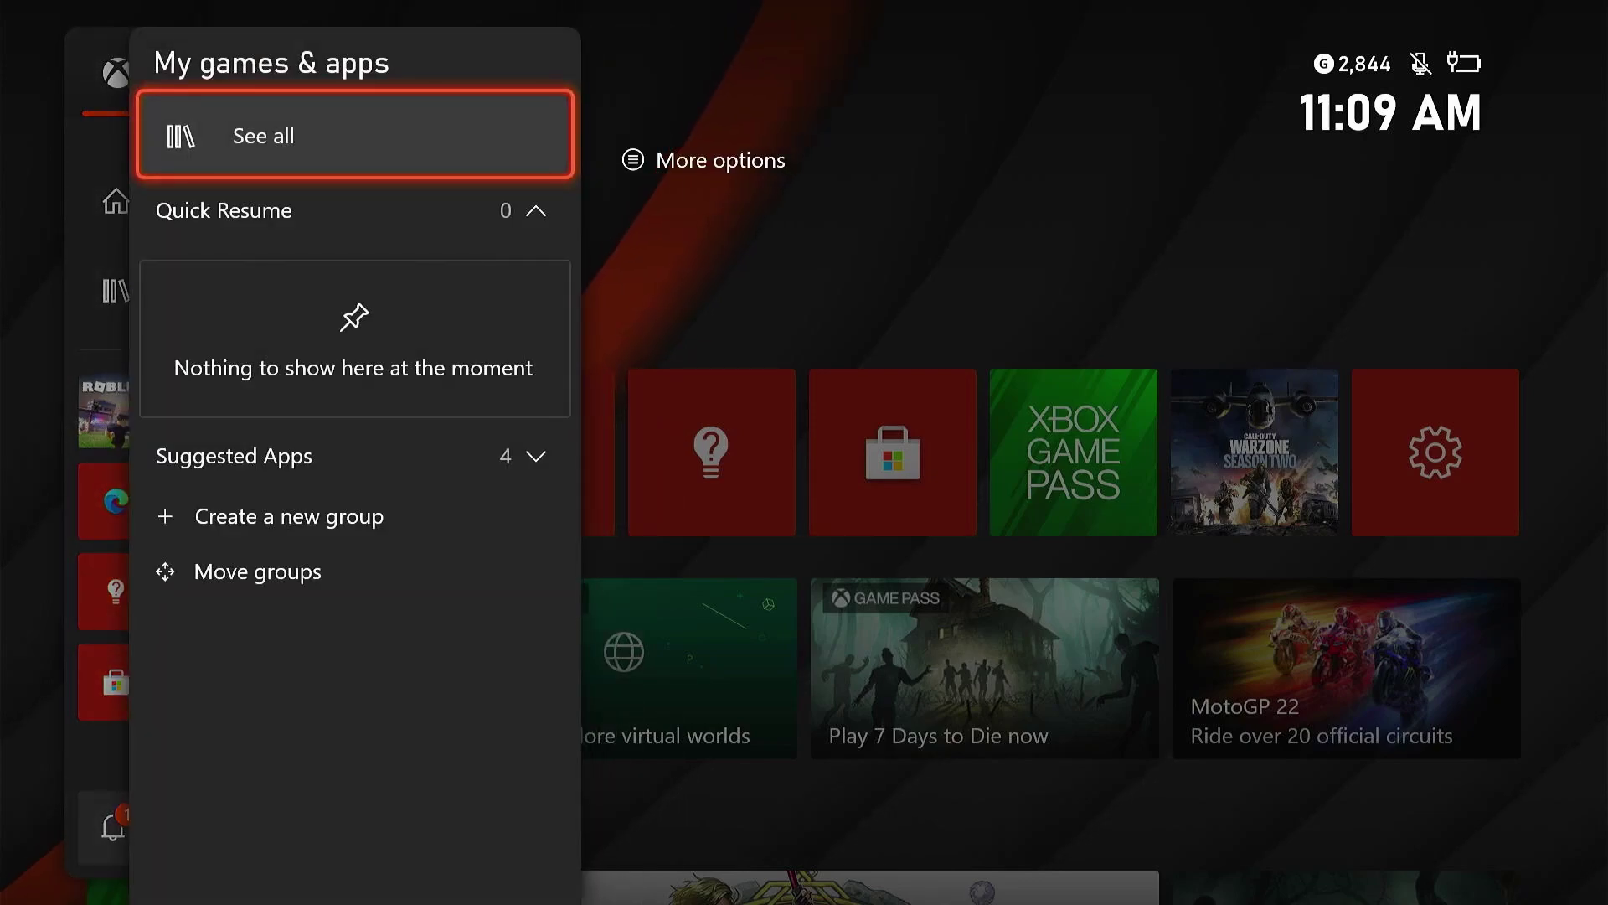
{"action": "key", "text": "Return"}
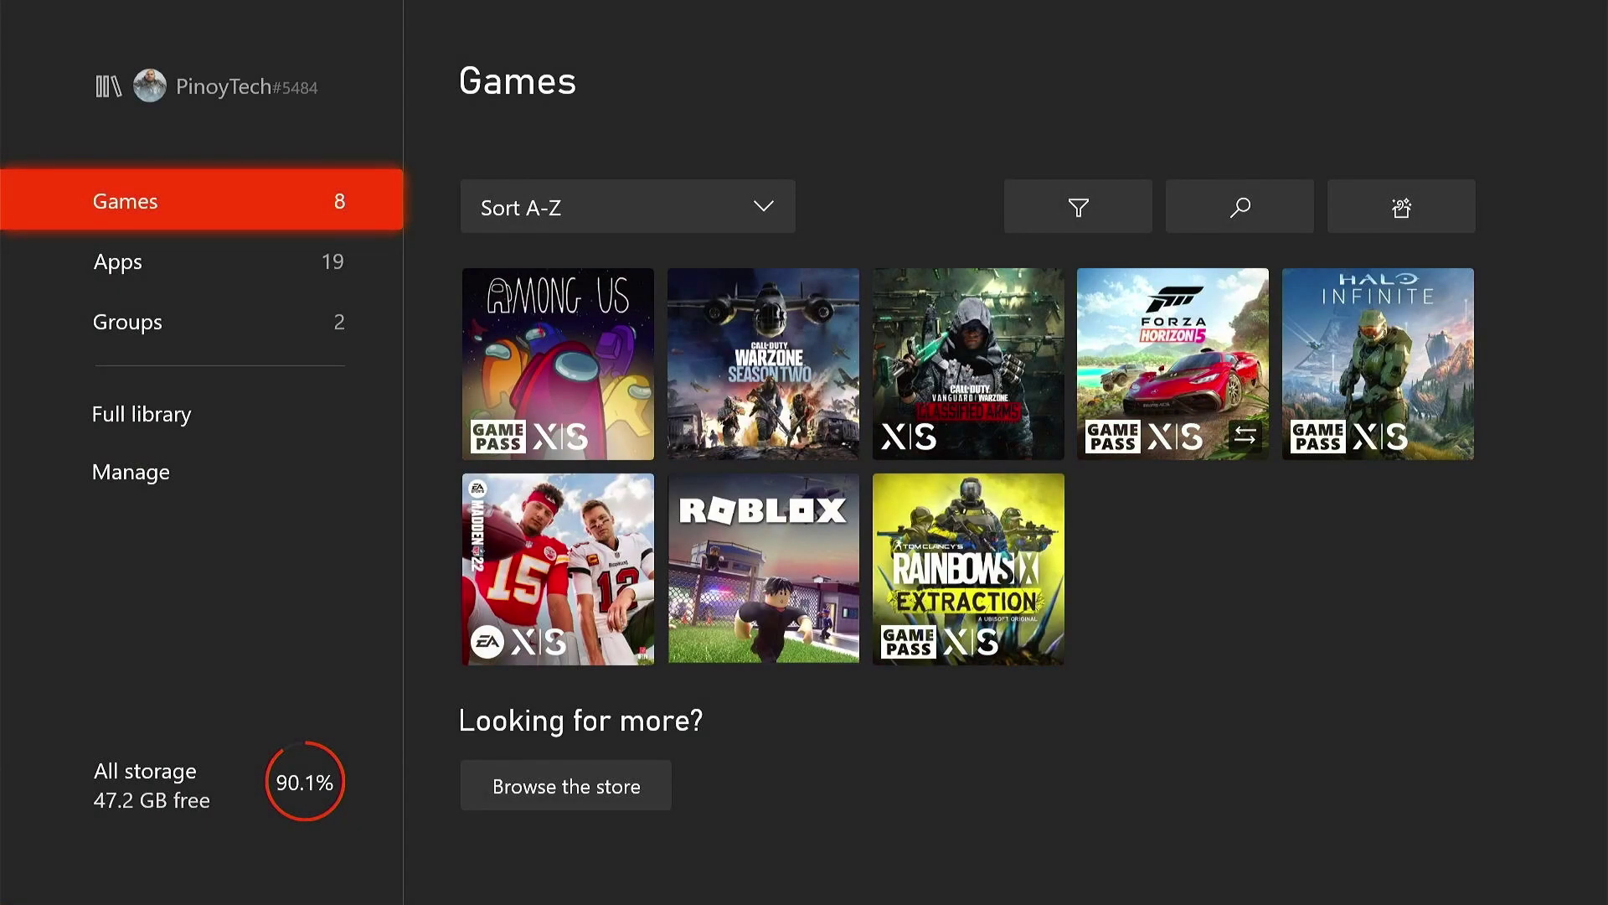
{"action": "key", "text": "Right"}
{"action": "key", "text": "Right"}
{"action": "key", "text": "Down"}
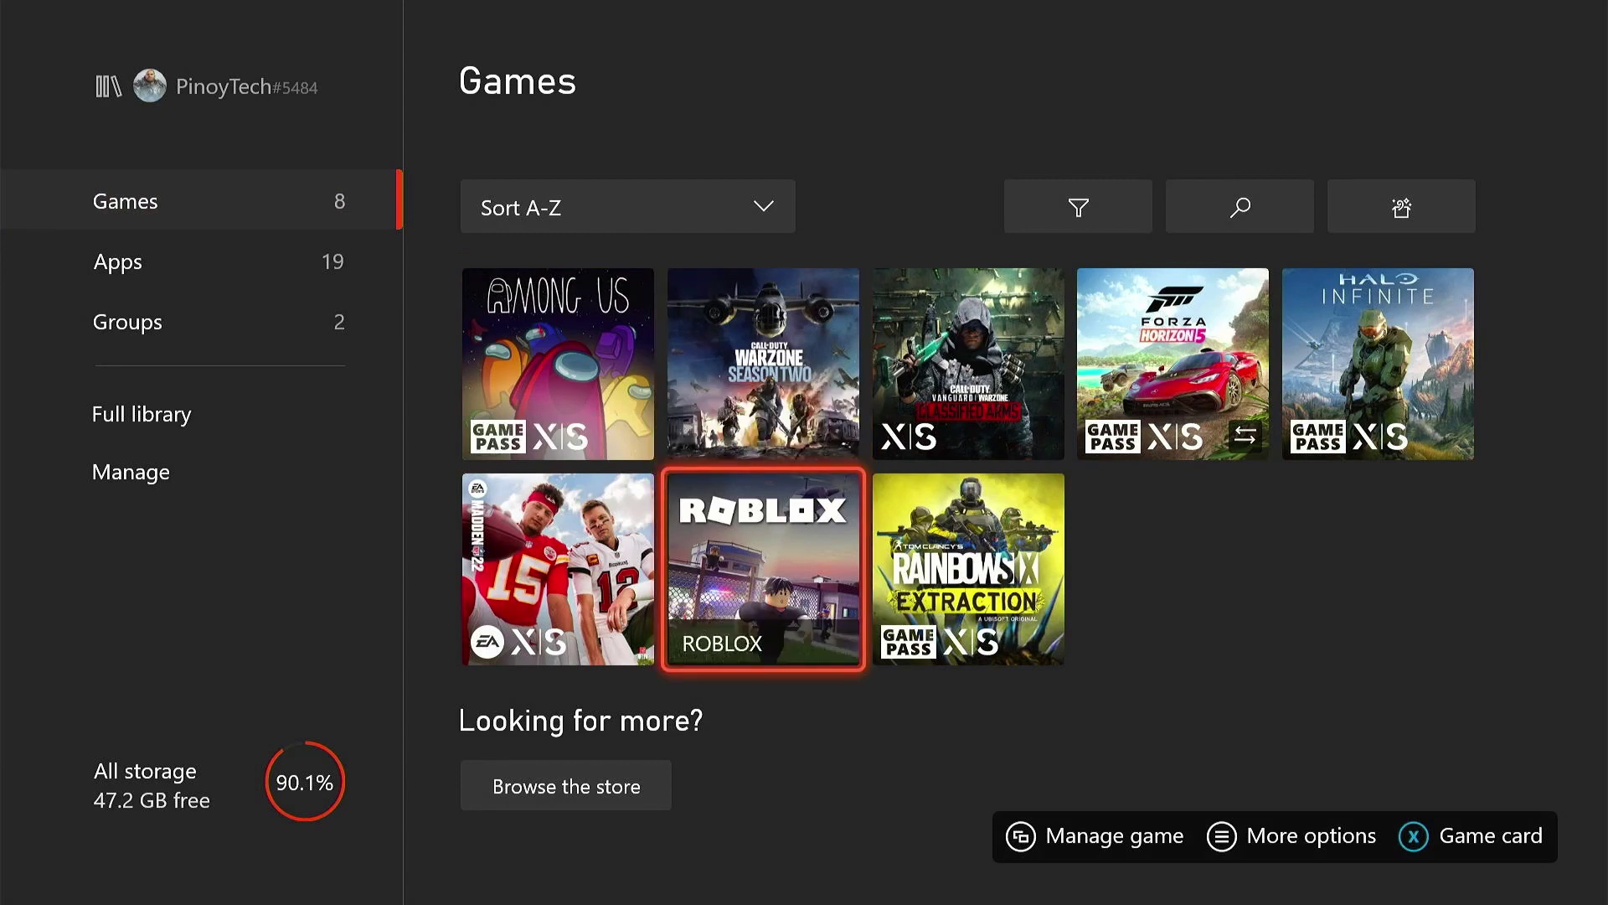
Uninstall ROBLOX together with all its add-ons
{"action": "key", "text": "Menu"}
{"action": "key", "text": "Down"}
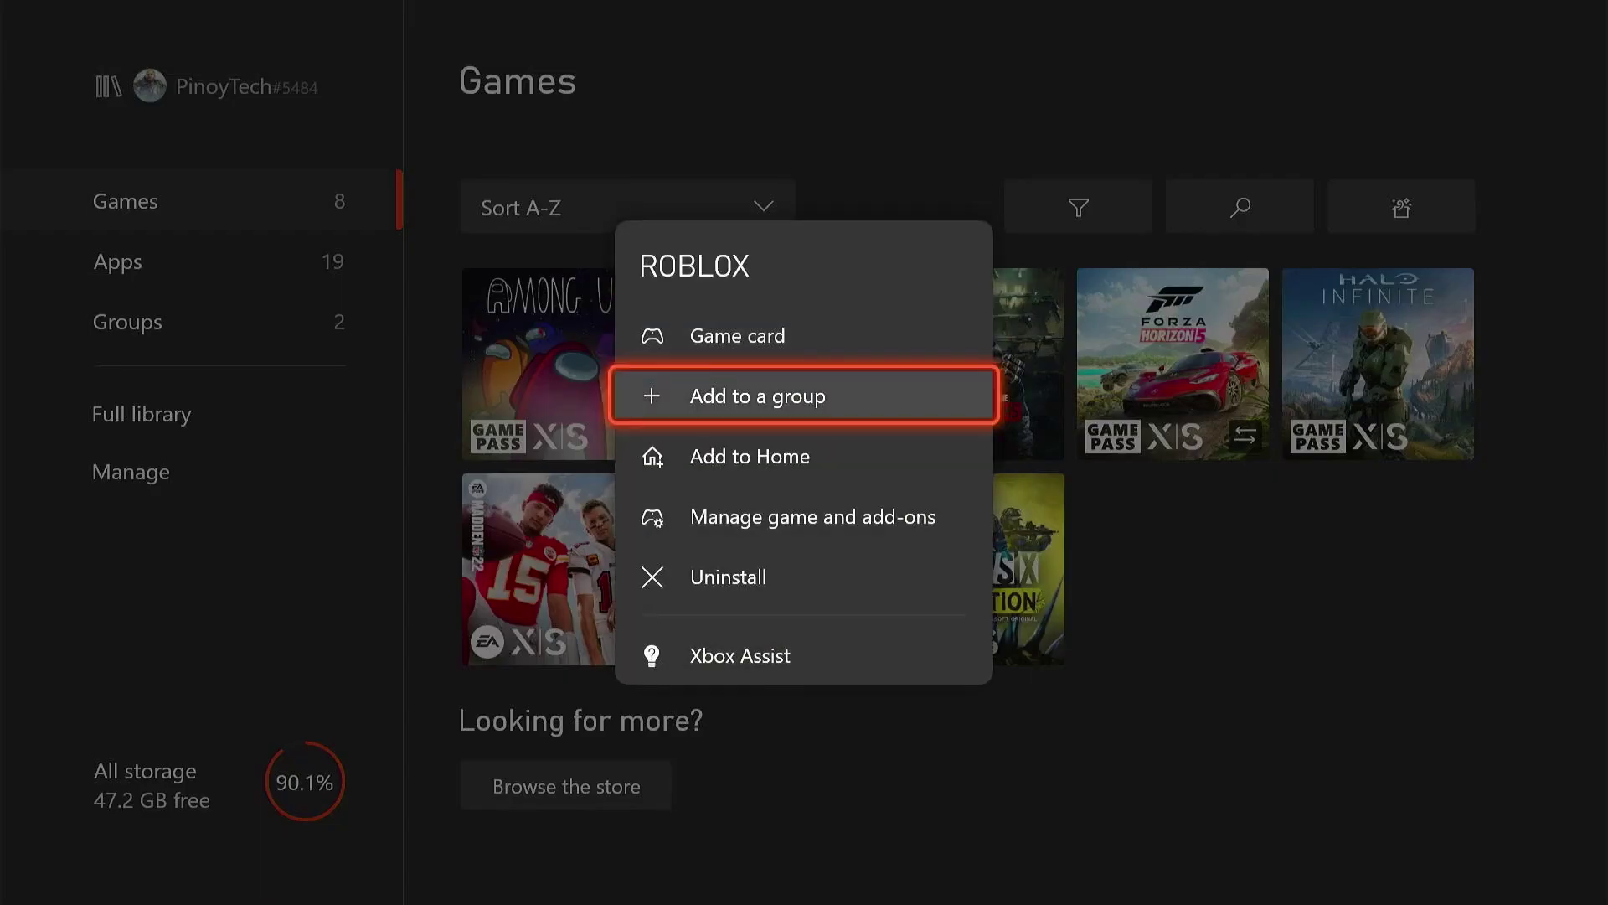
{"action": "key", "text": "Down"}
{"action": "key", "text": "Down"}
{"action": "key", "text": "Down"}
{"action": "key", "text": "Return"}
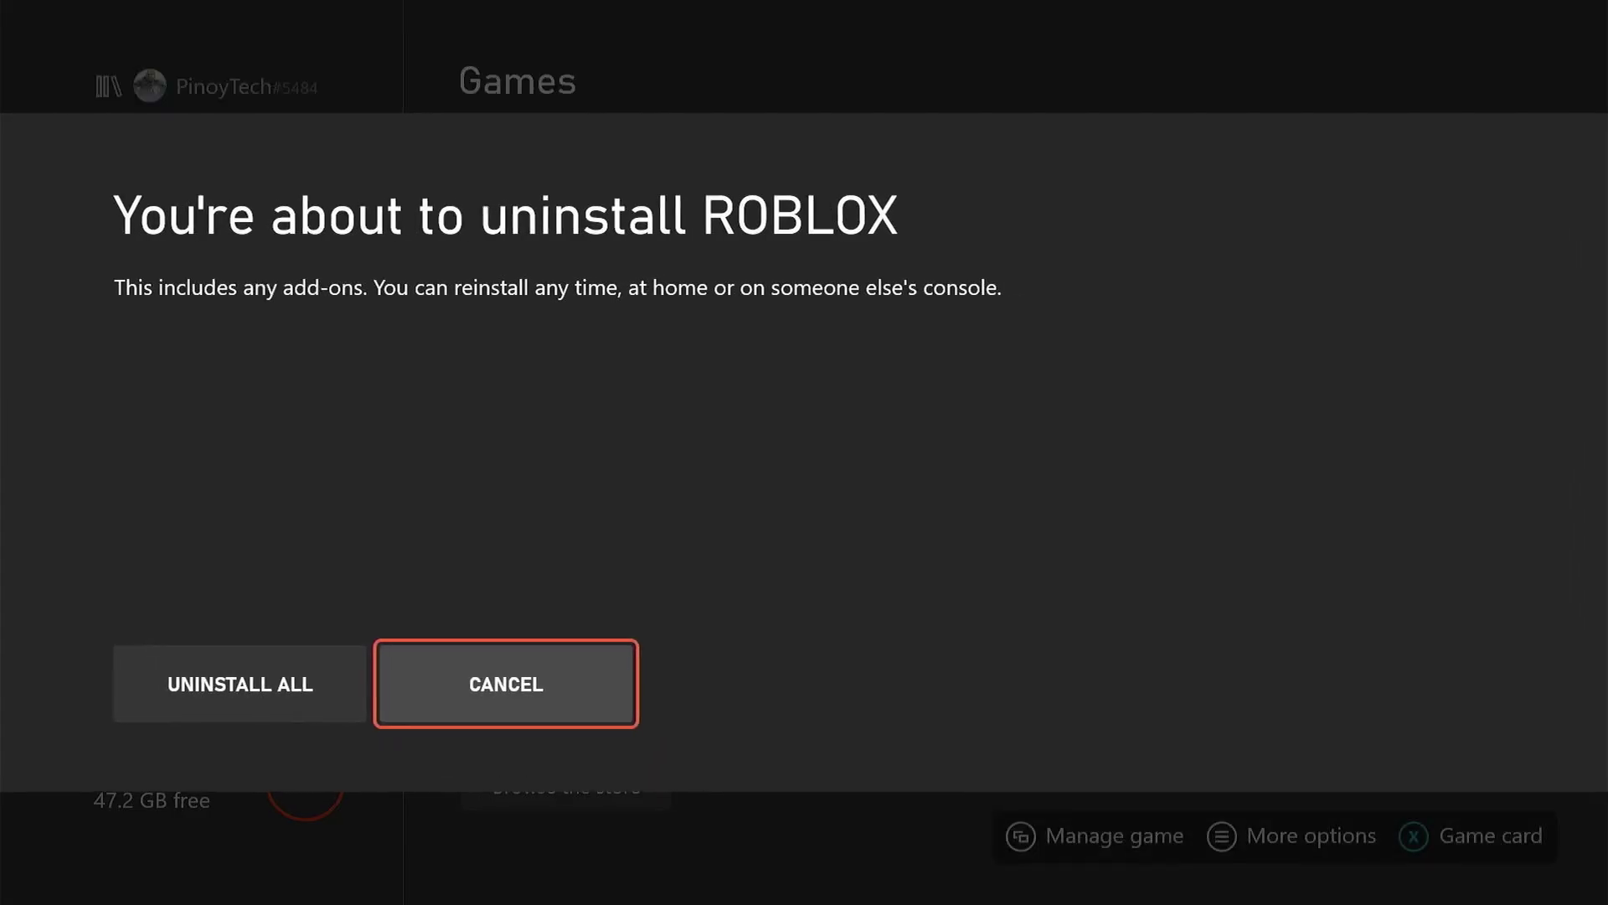
{"action": "key", "text": "Left"}
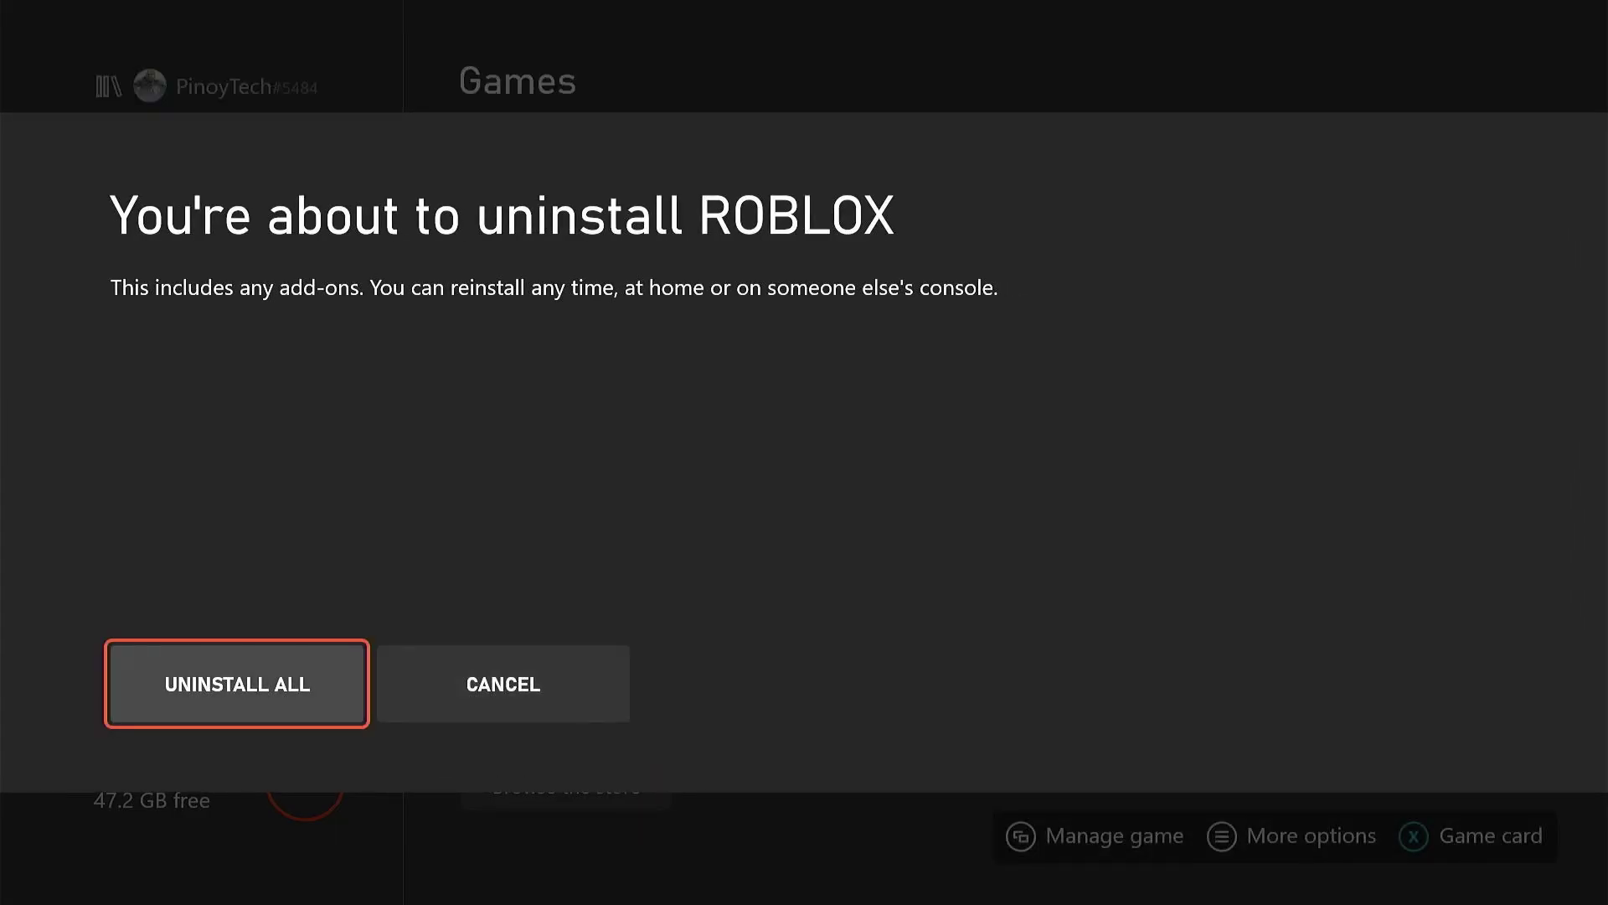
{"action": "key", "text": "Return"}
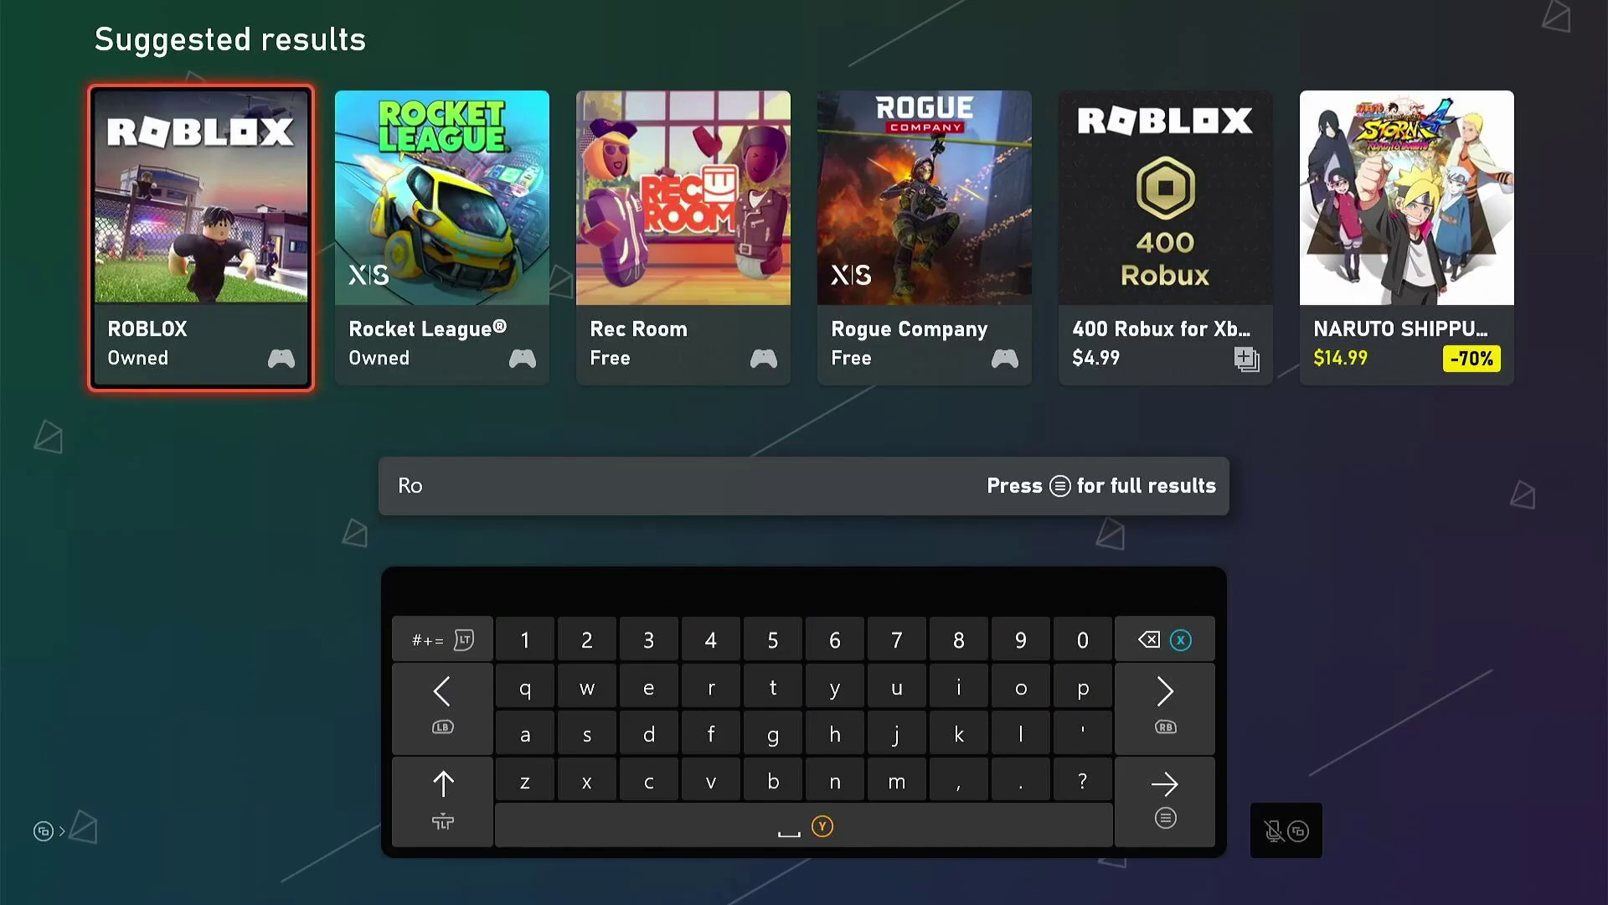
Install ROBLOX from its Store page and launch it once the download finishes
{"action": "key", "text": "Return"}
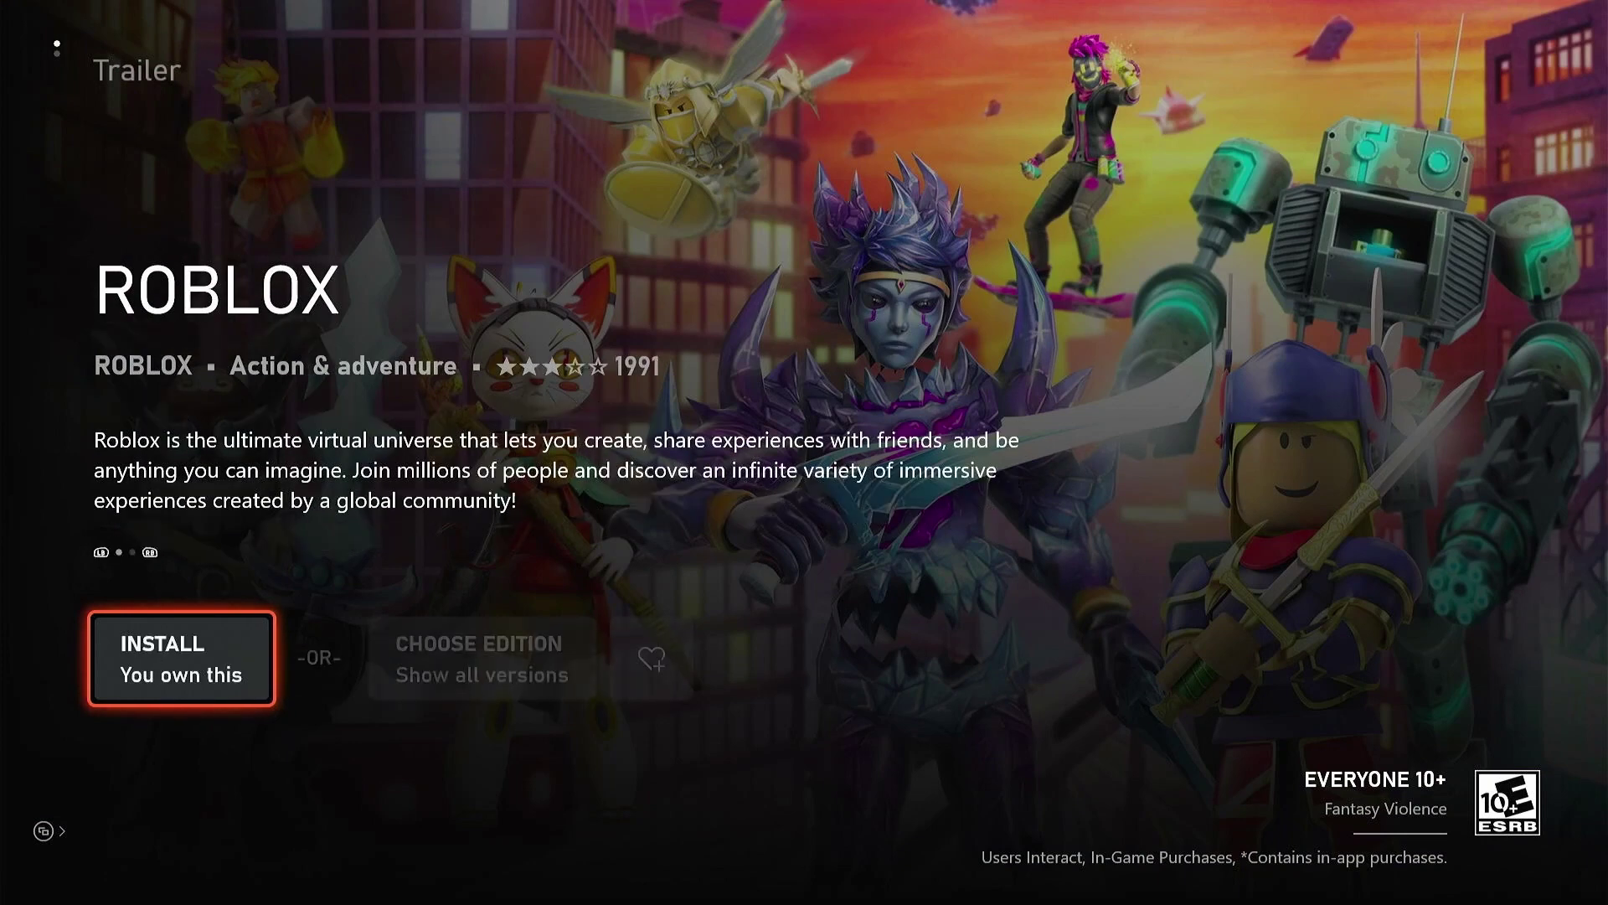
{"action": "key", "text": "Return"}
{"action": "key", "text": "Return"}
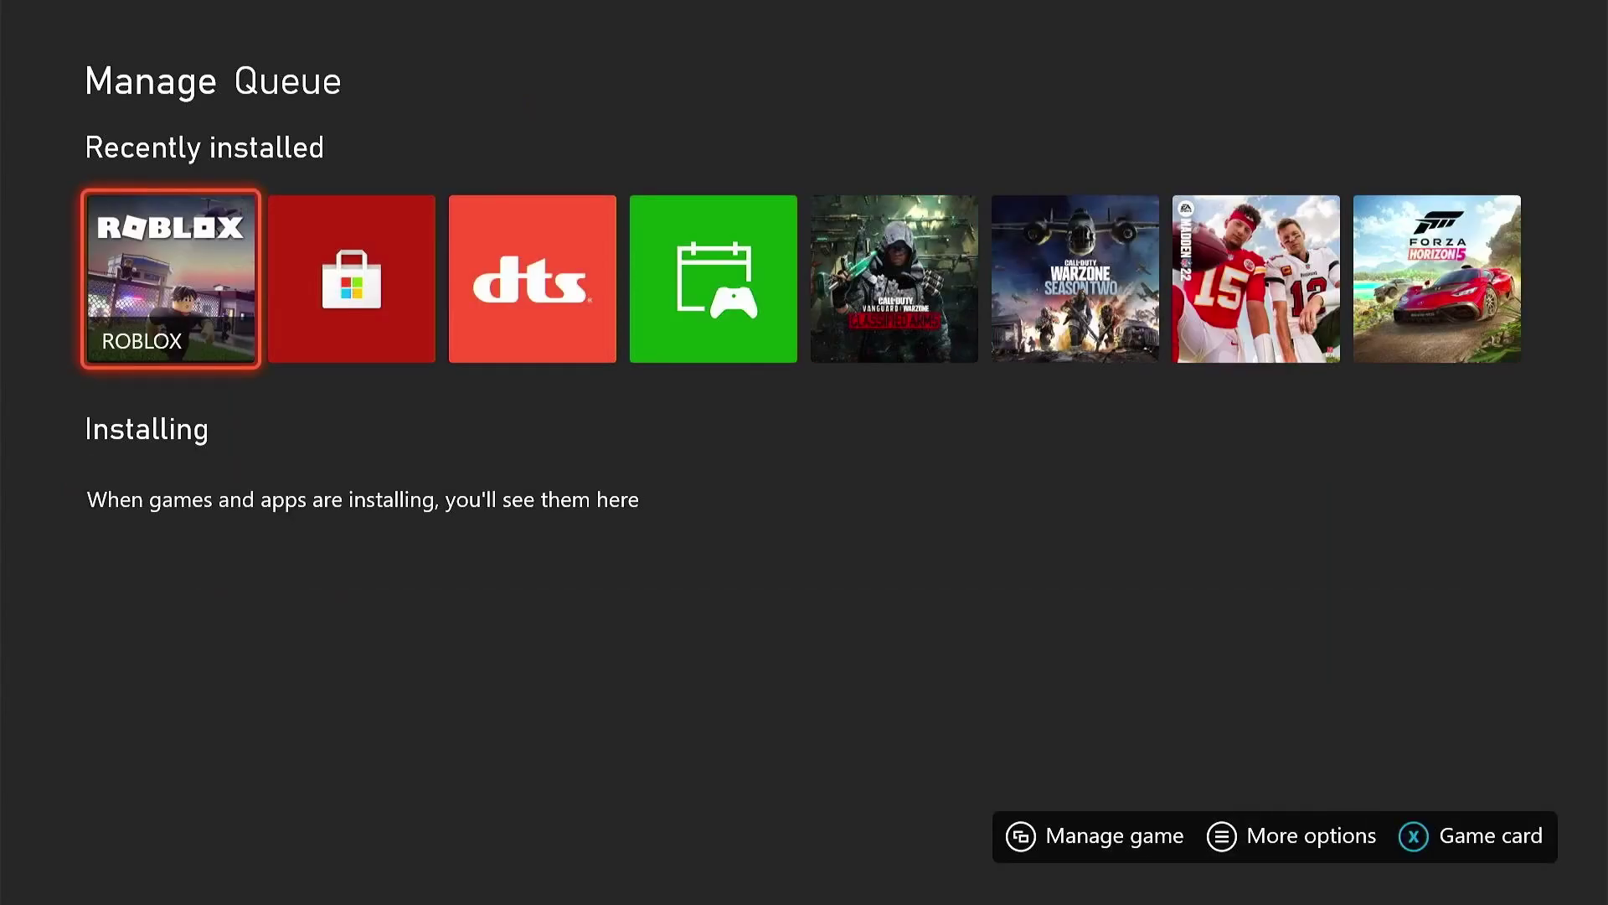
{"action": "key", "text": "Return"}
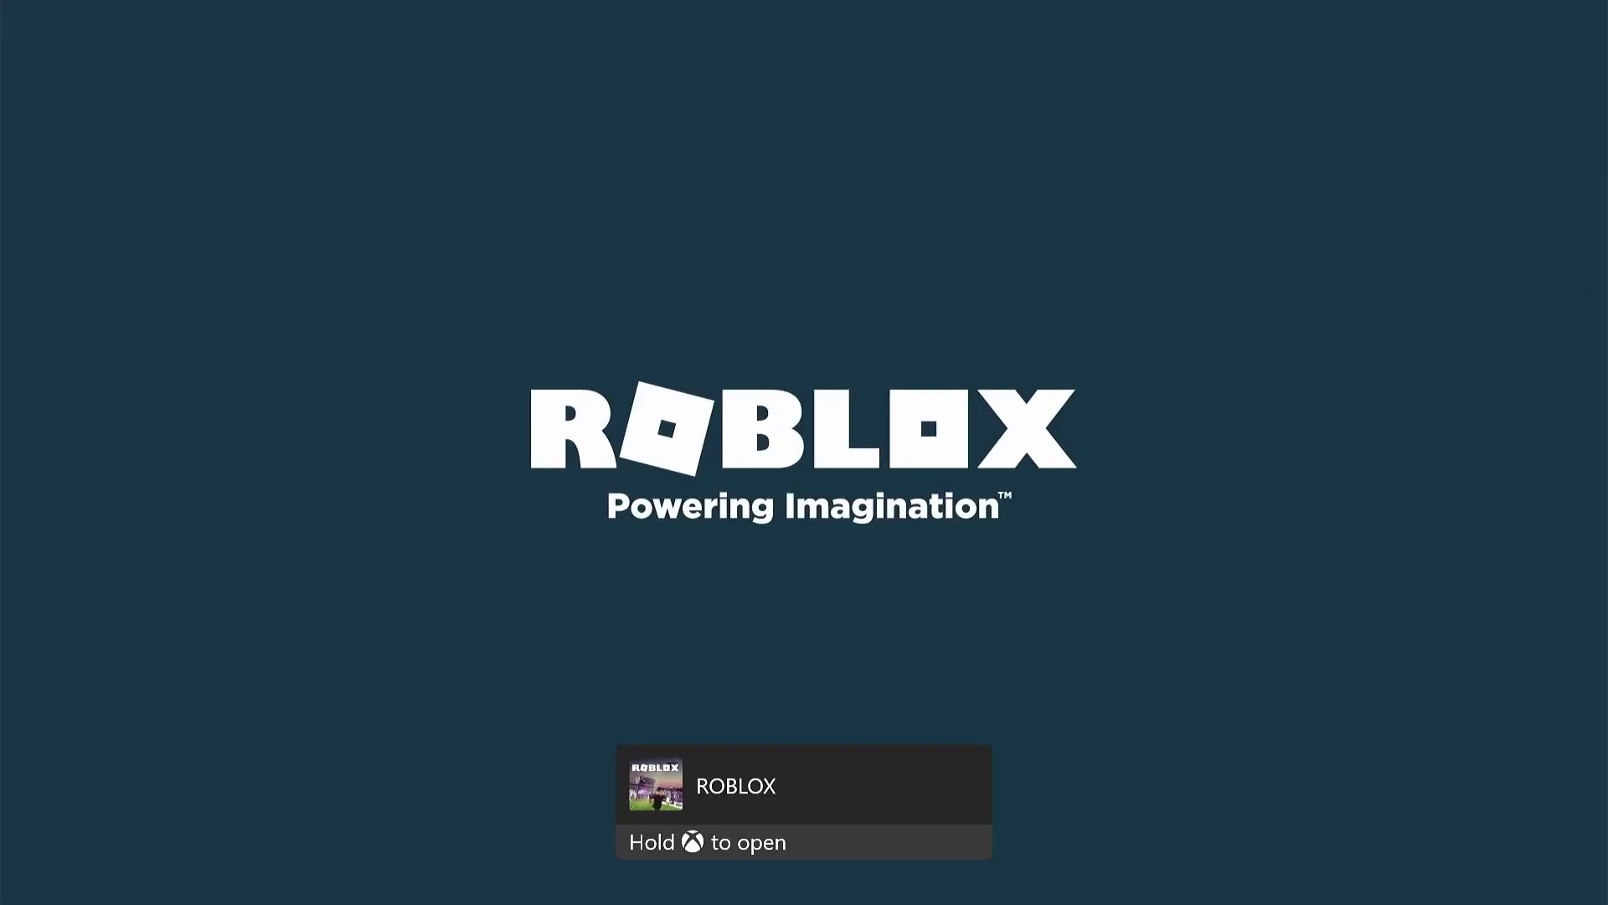